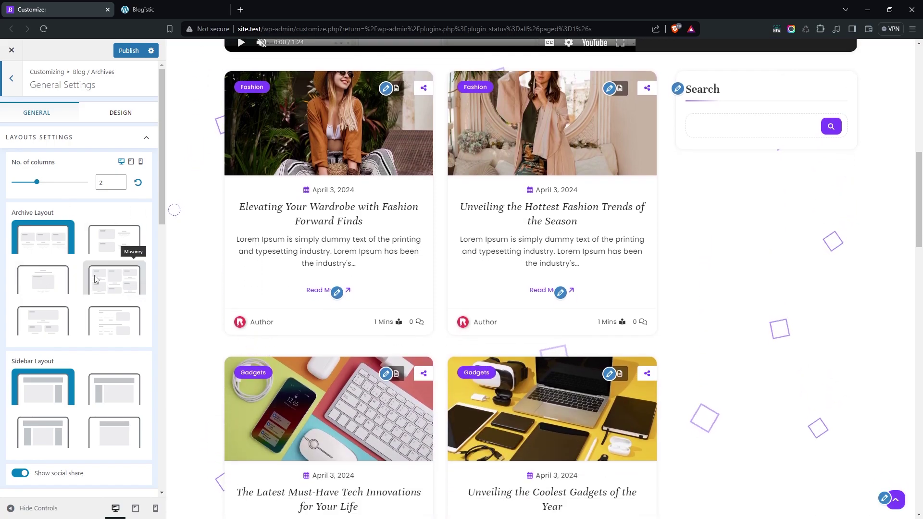
Step: Set the blog archive to 1 column and use the List archive layout
click(111, 249)
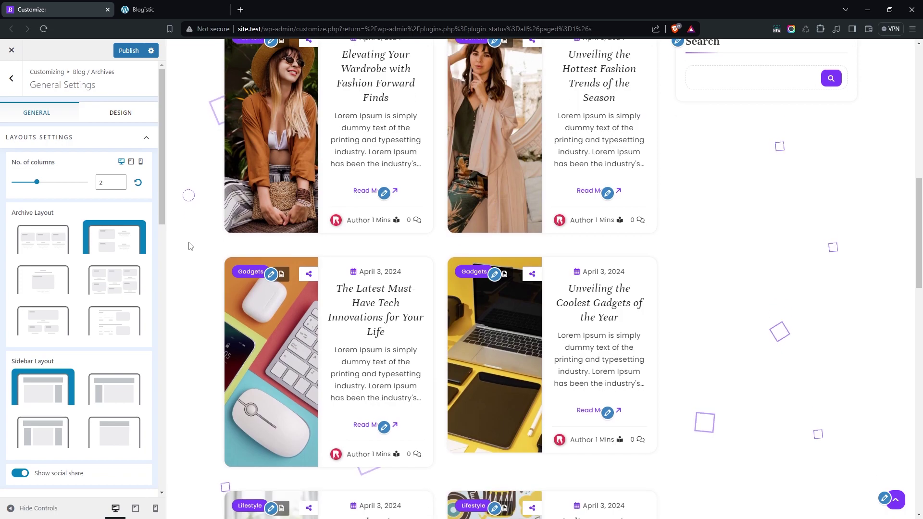
click(114, 318)
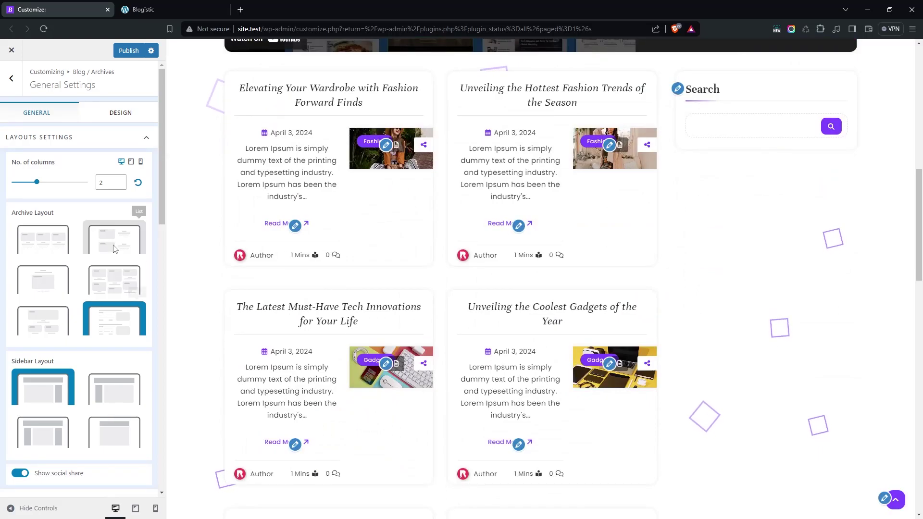
click(119, 184)
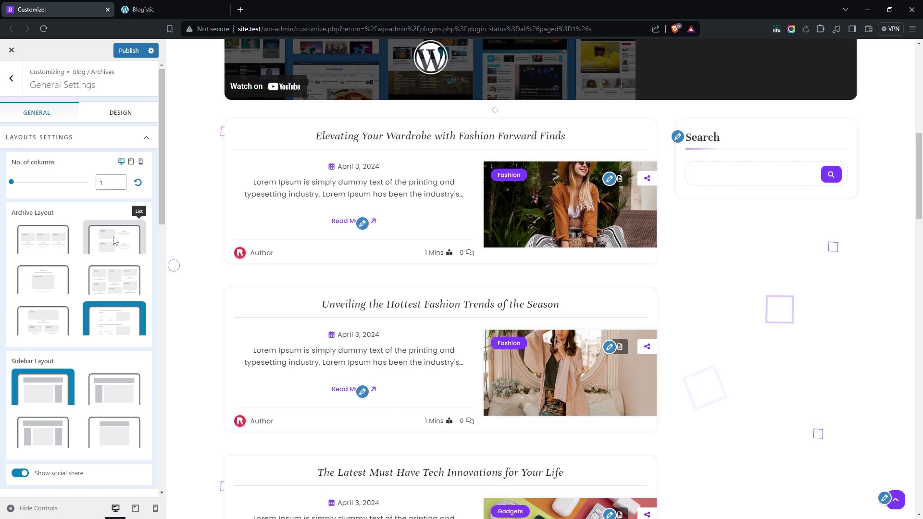
click(132, 234)
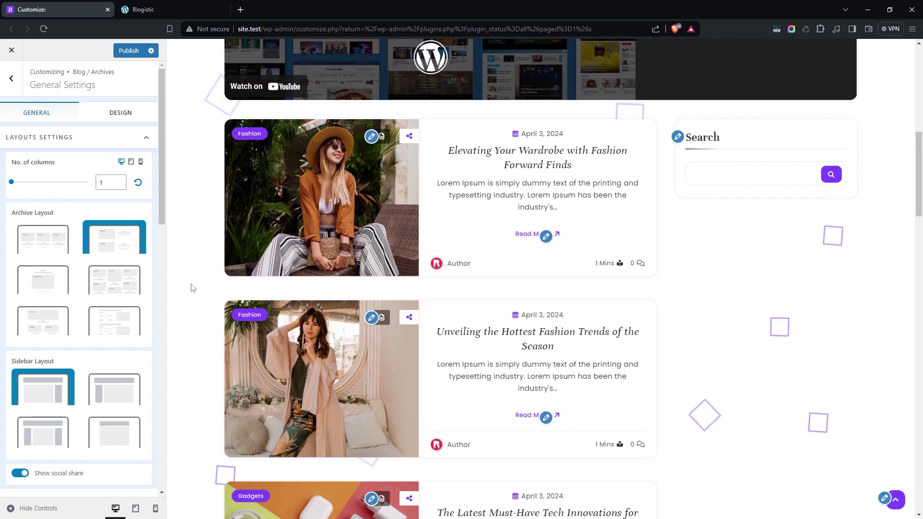
Step: Switch the archive's sidebar layout to Left Sidebar and check the post list in the preview
scroll(115, 183, down, 2)
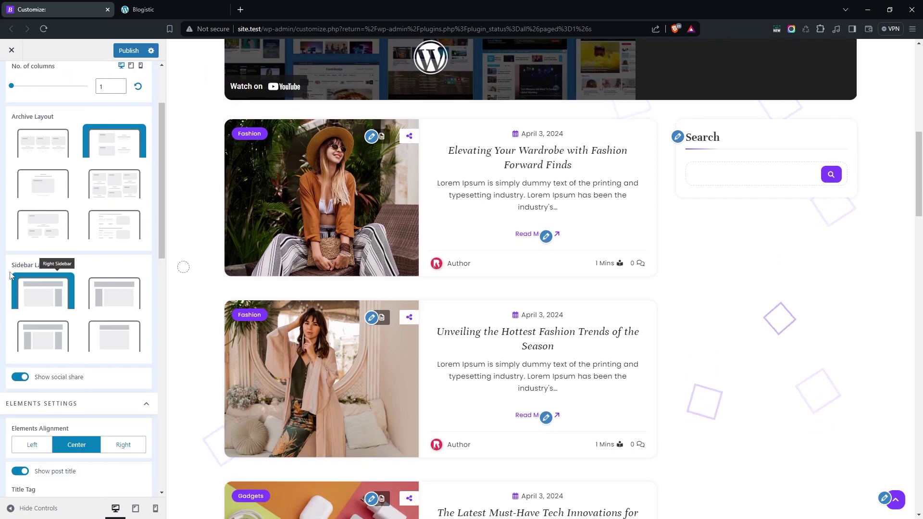
click(128, 298)
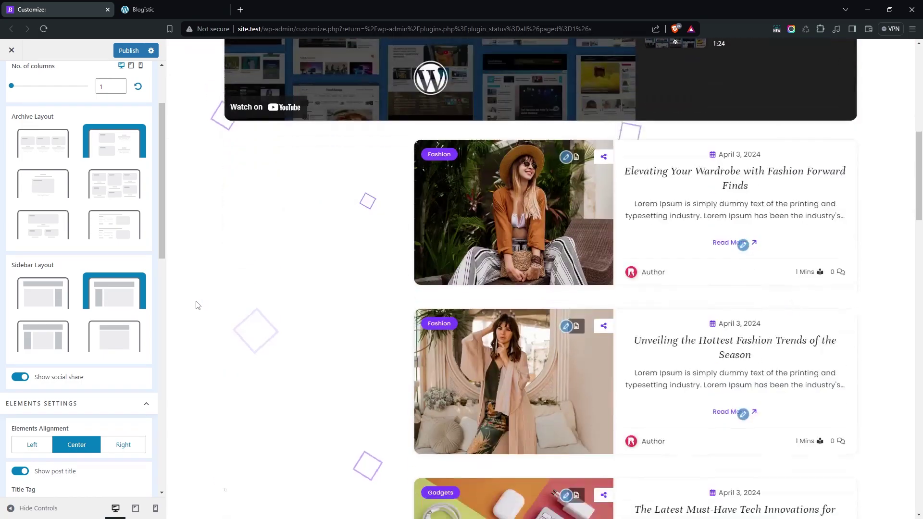
scroll(259, 281, down, 4)
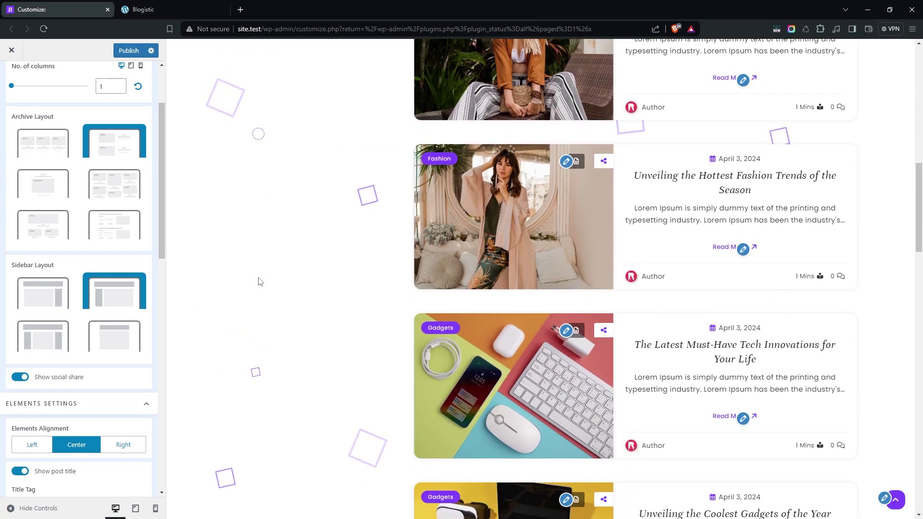
scroll(259, 280, up, 3)
Step: Try the Left and Right elements alignments for the archive posts and return to Center
scroll(134, 243, down, 4)
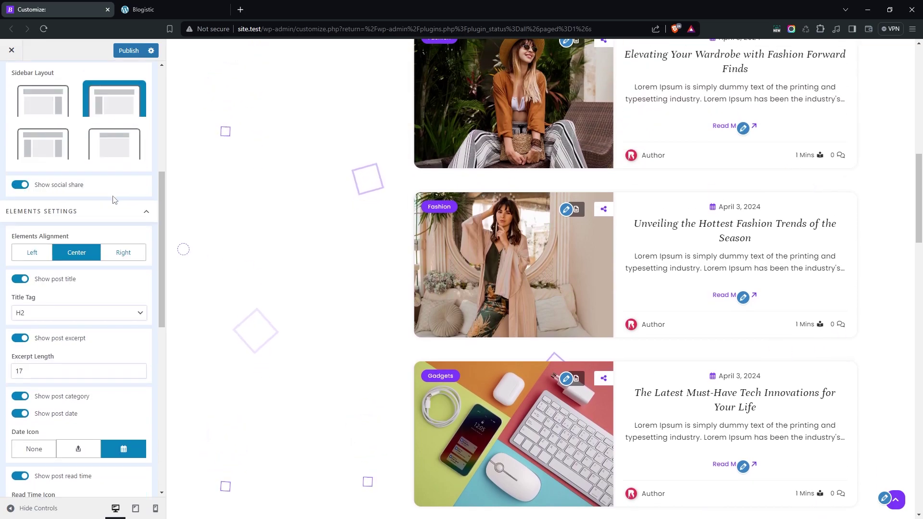
scroll(73, 192, down, 1)
click(40, 206)
click(123, 204)
click(90, 207)
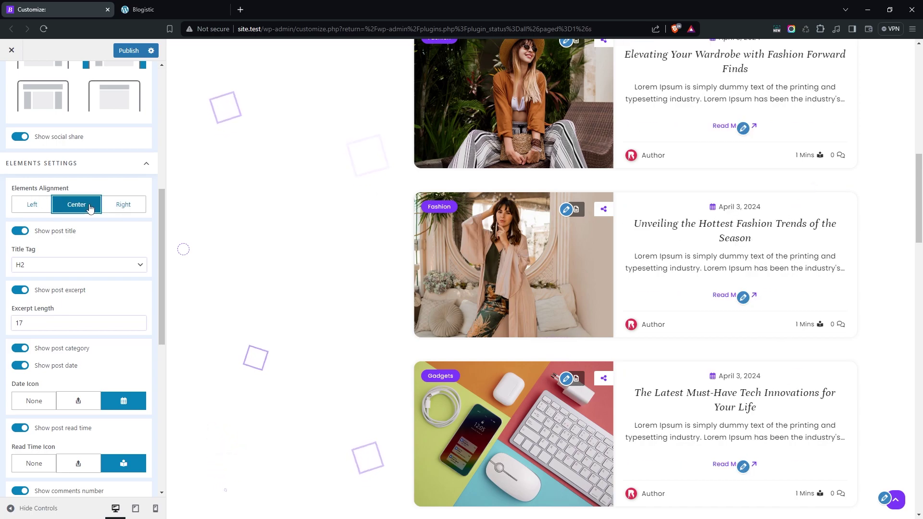
Step: Set the post excerpt length to 13
scroll(91, 208, down, 1)
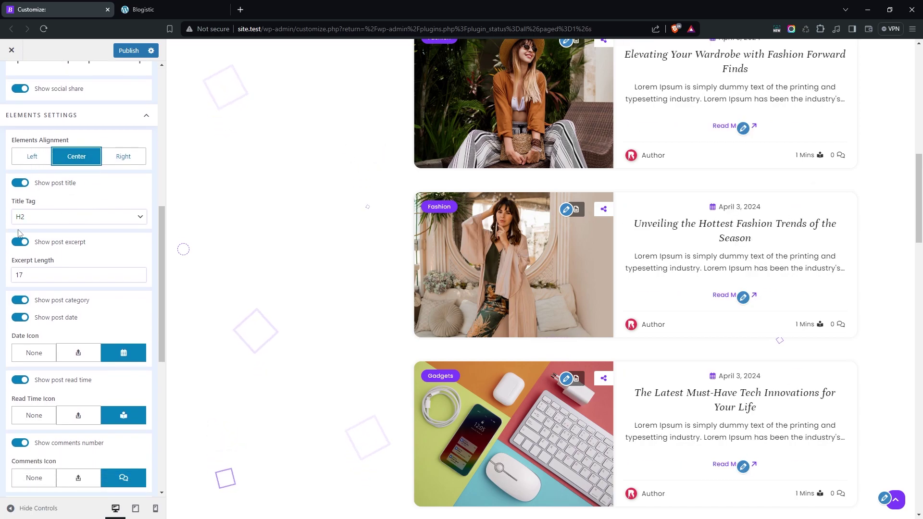
double_click(139, 279)
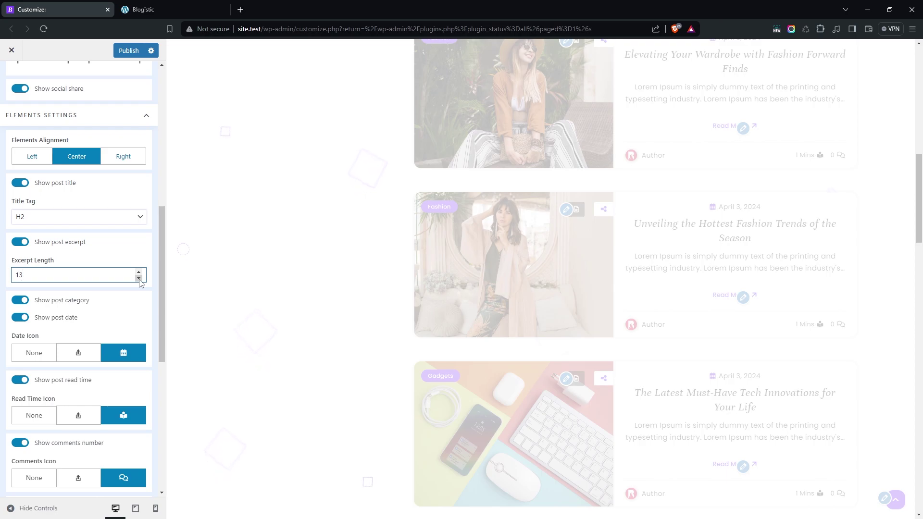
Step: Search the date icon library for "da" and choose the solid calendar icon with a day square as the date icon
scroll(119, 214, down, 1)
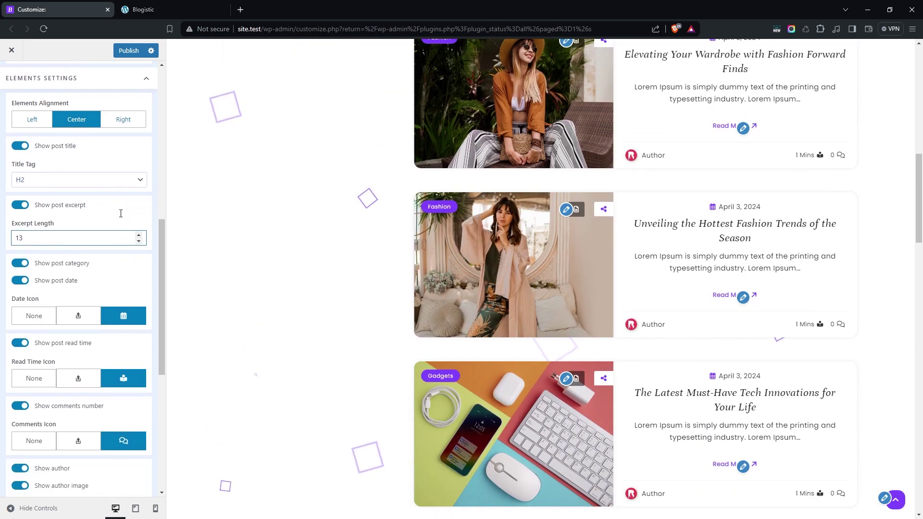
scroll(119, 214, down, 2)
scroll(111, 212, down, 1)
click(118, 208)
click(90, 238)
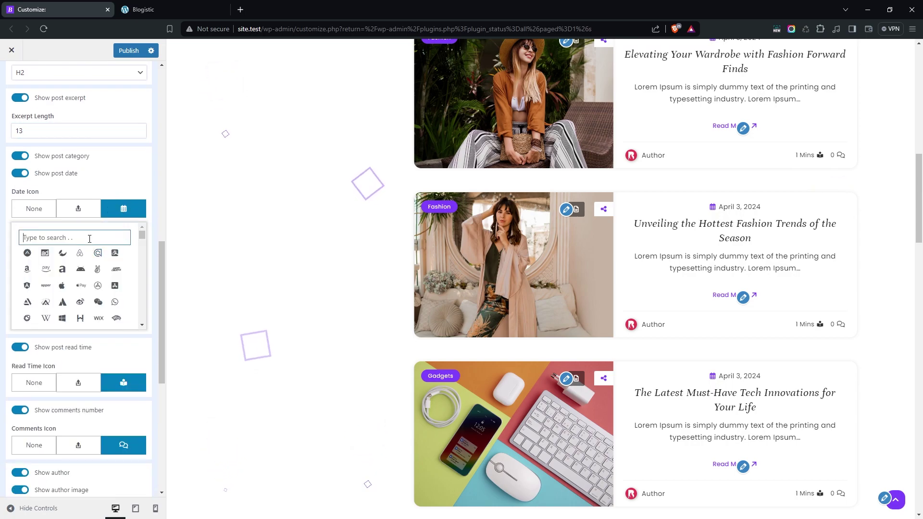
text(da)
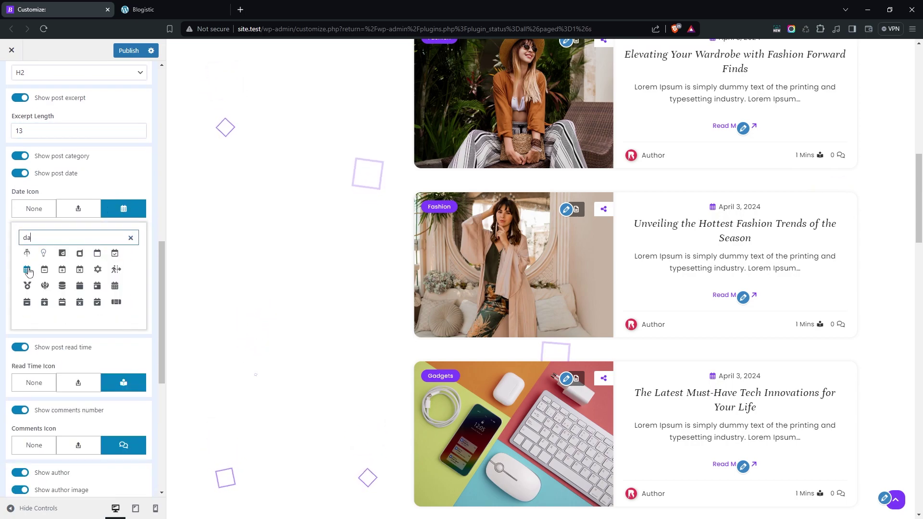
click(97, 286)
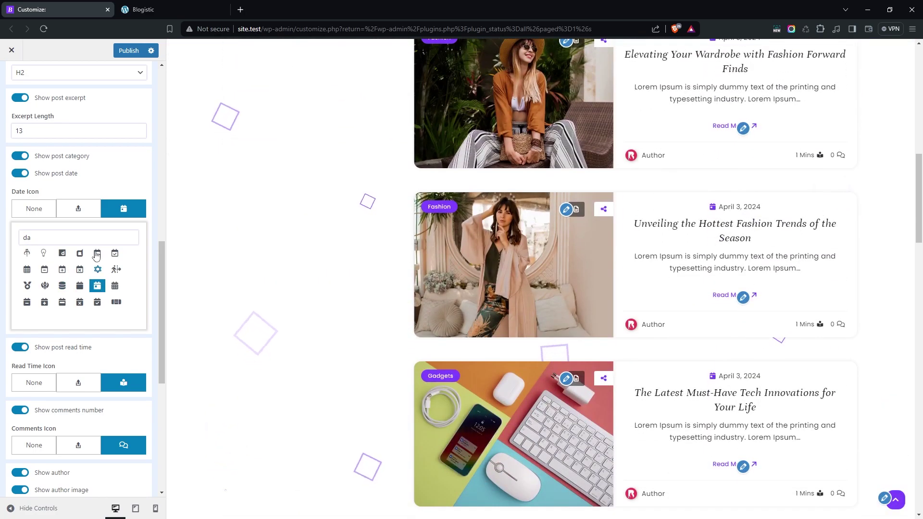
click(89, 189)
Step: Turn off the comments number on the archive posts
scroll(110, 188, down, 2)
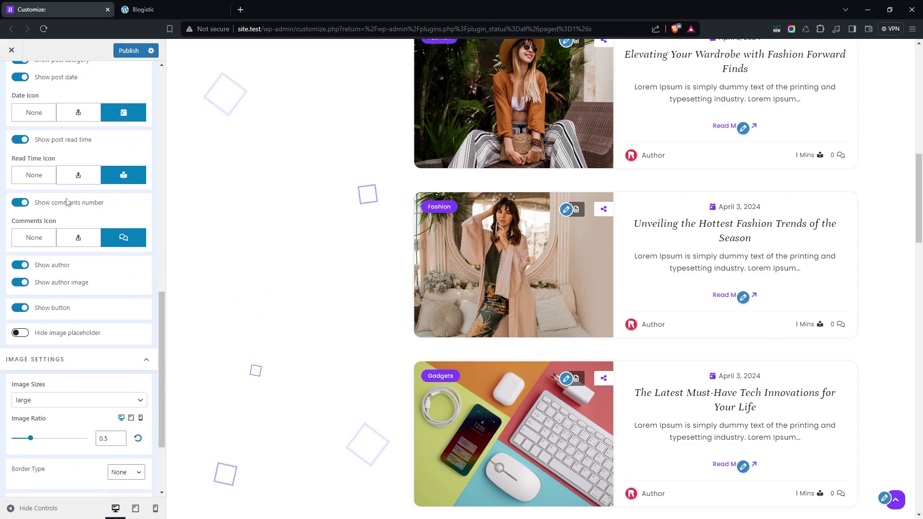
click(19, 203)
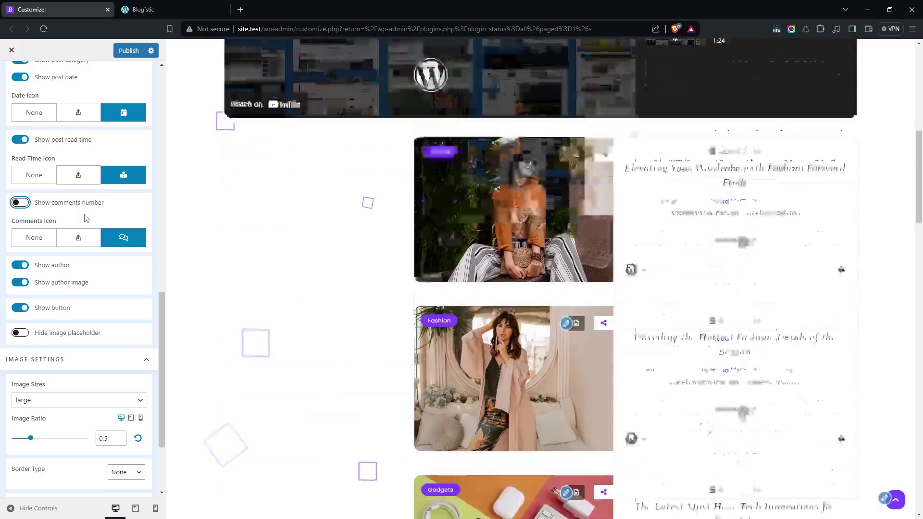
Step: Set the archive post image size to 1536x1536
scroll(96, 212, down, 1)
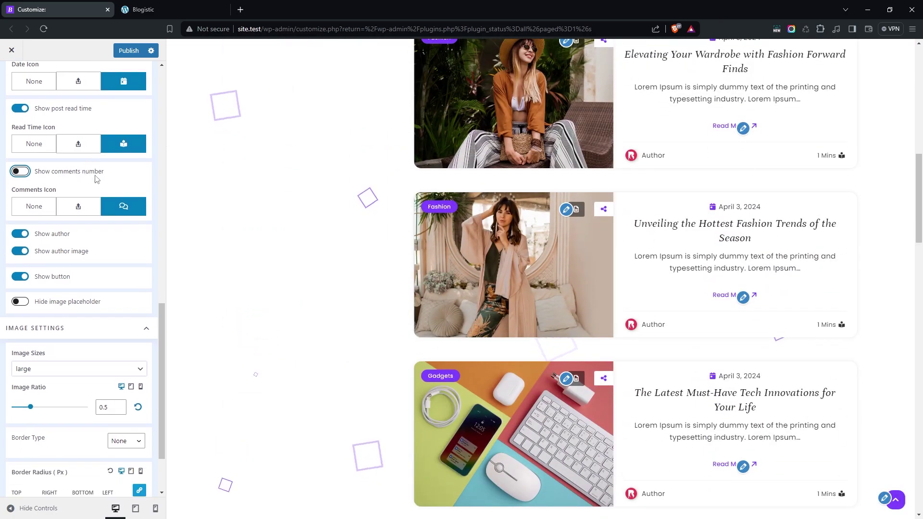
scroll(124, 205, down, 1)
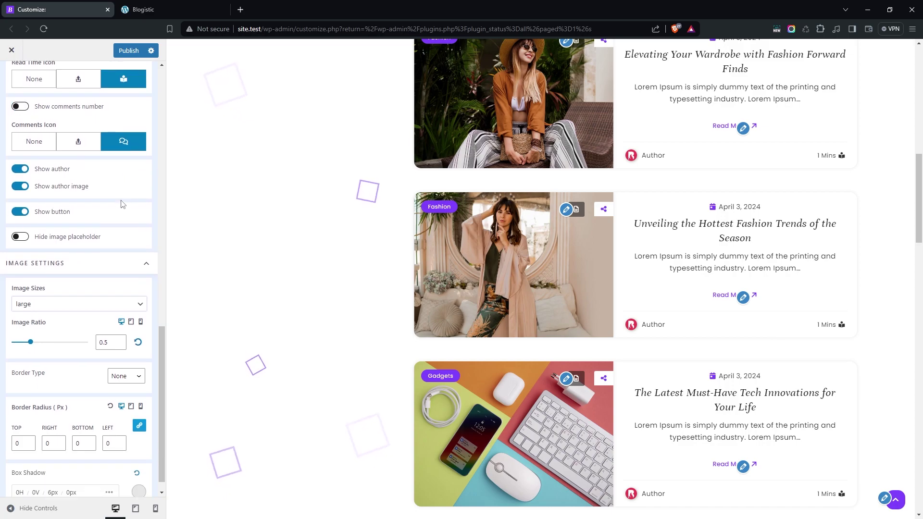
scroll(62, 220, down, 1)
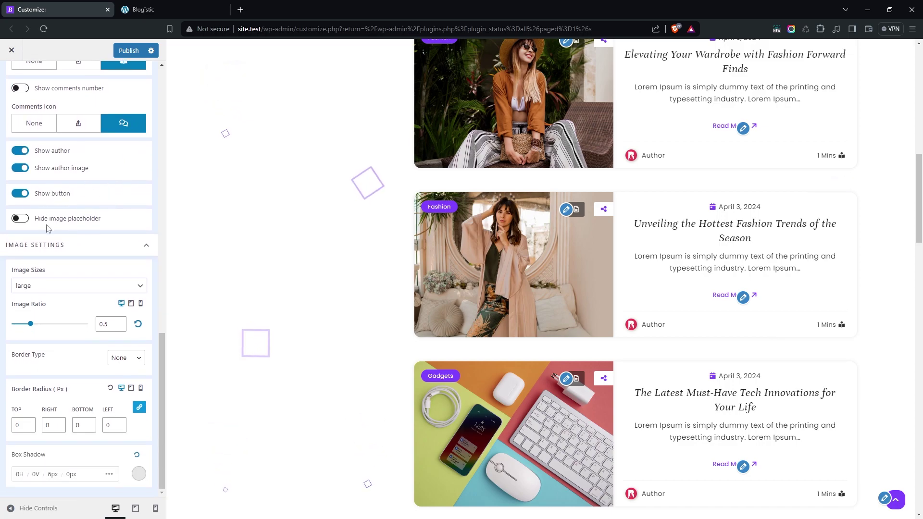
click(33, 288)
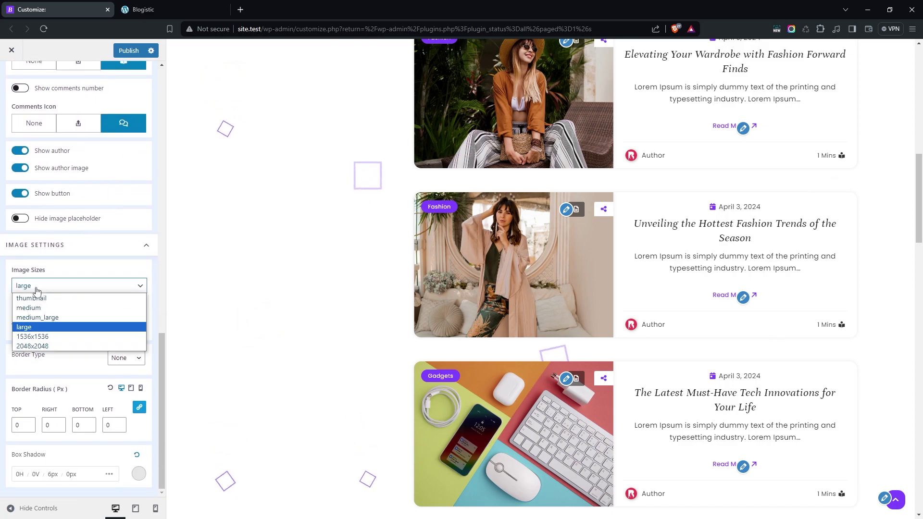
click(40, 338)
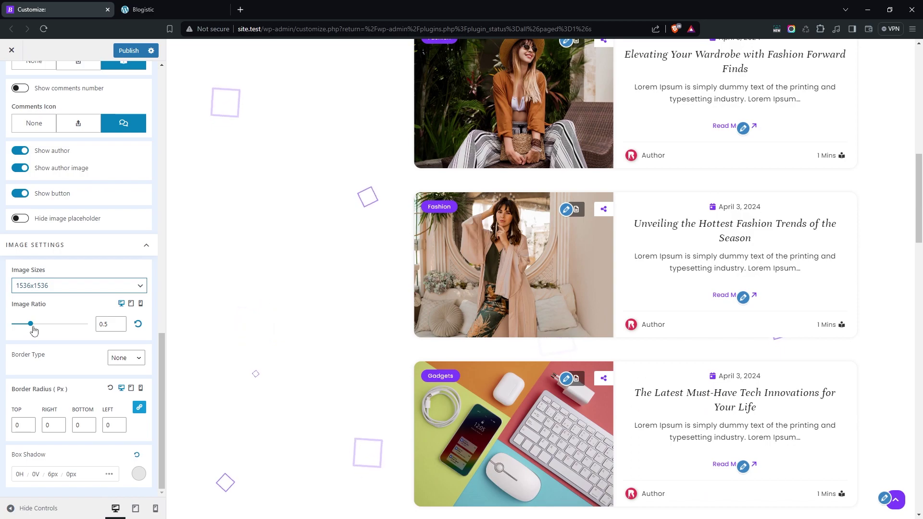
Step: Set the desktop image ratio of the archive posts to 0.7
drag(34, 330, 42, 328)
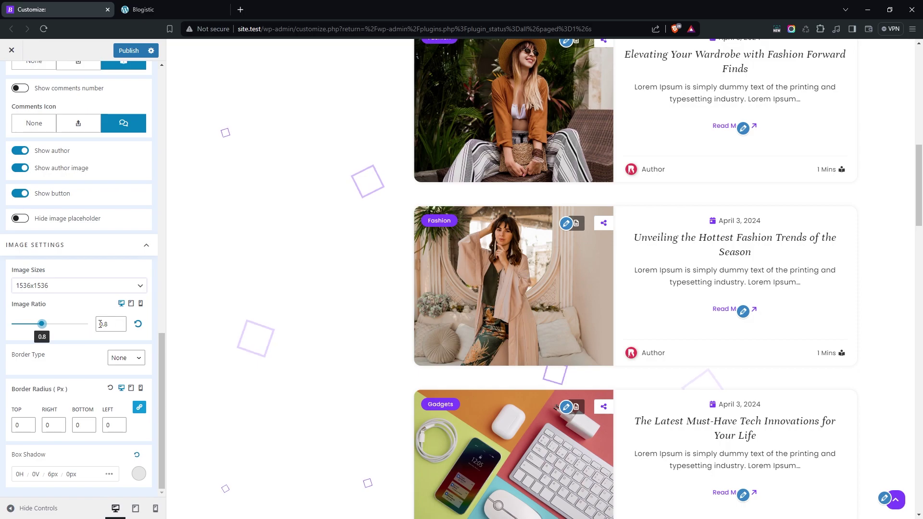
click(118, 327)
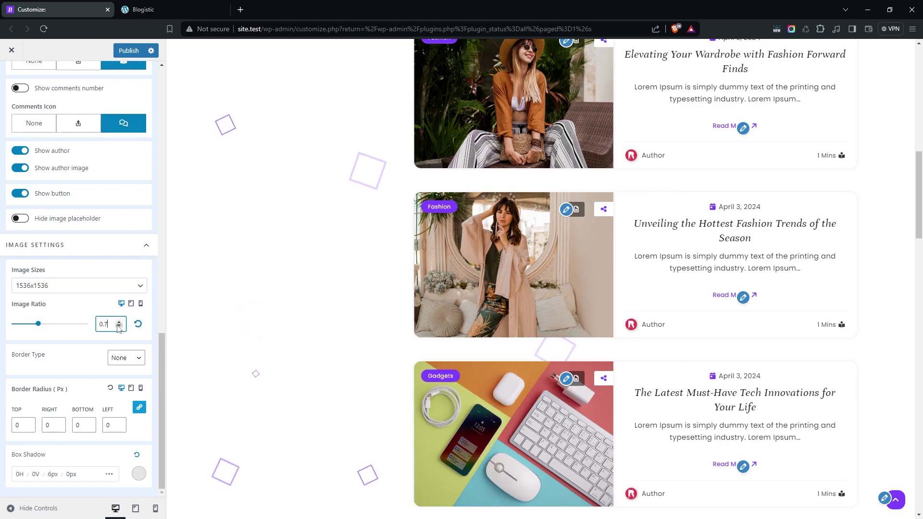
click(118, 323)
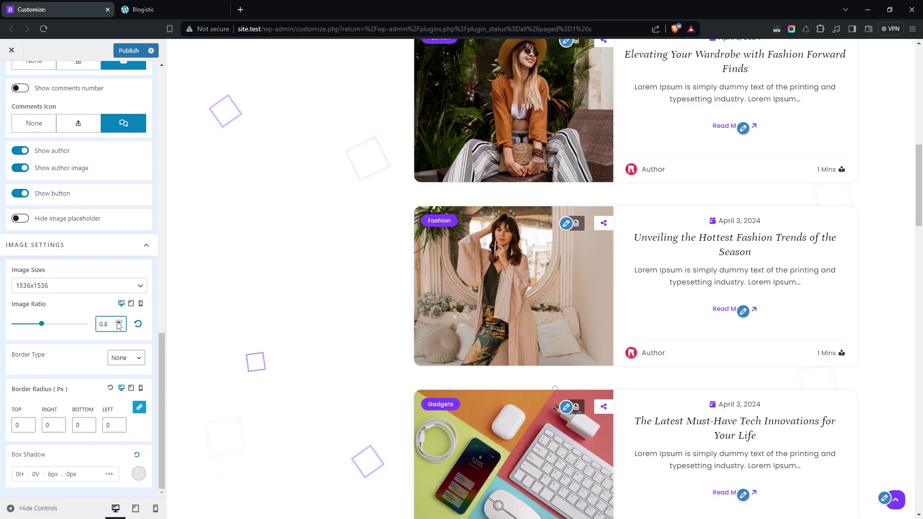
click(118, 327)
scroll(247, 311, down, 3)
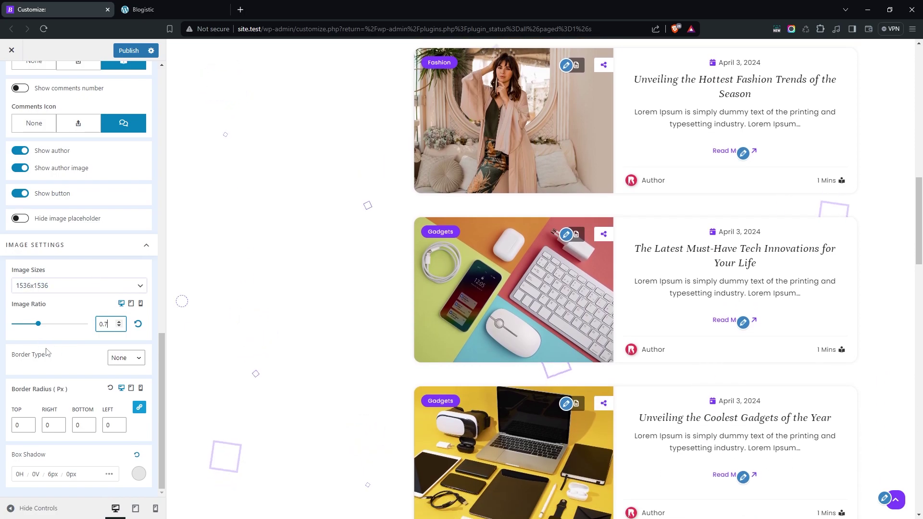
Step: Try a solid purple border of width 2 on the post images and return the border type to None
click(125, 358)
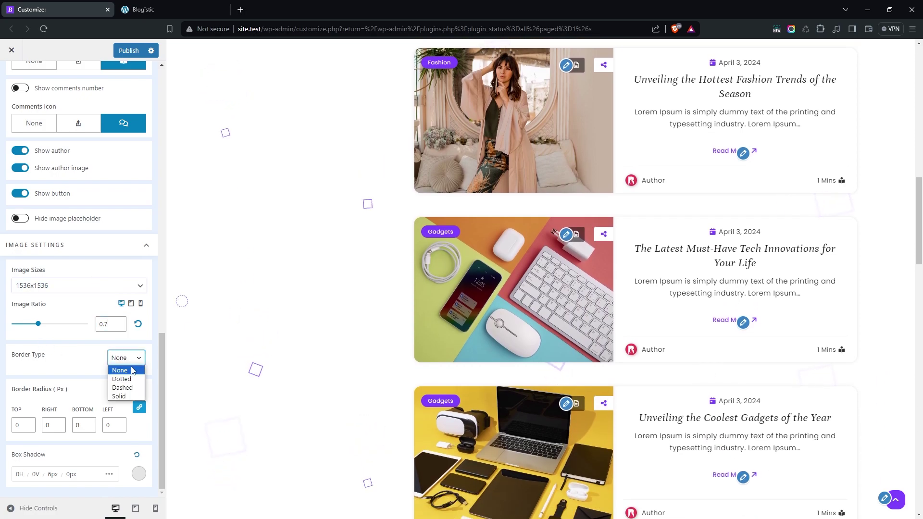
click(129, 396)
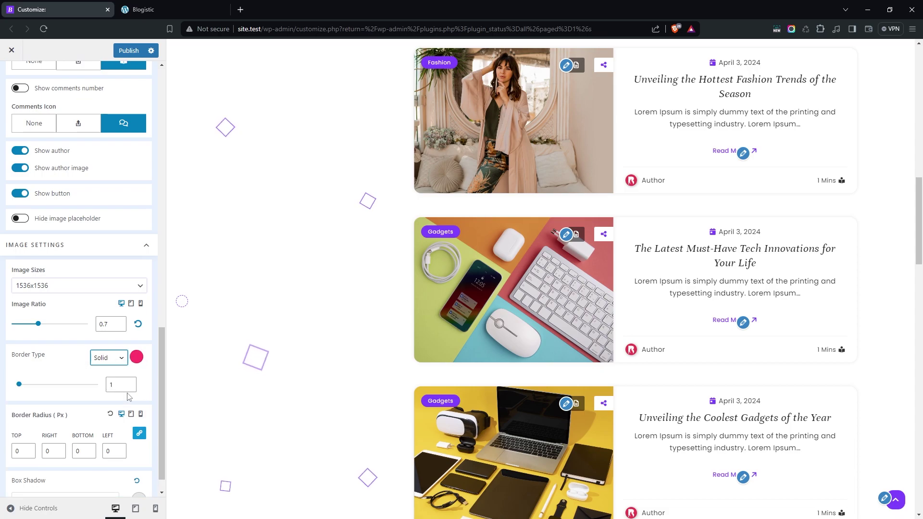
click(136, 358)
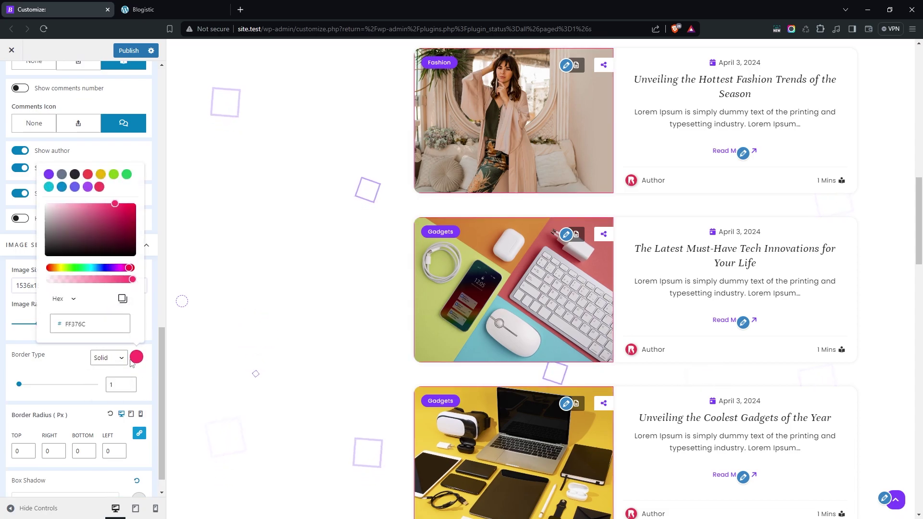
click(48, 174)
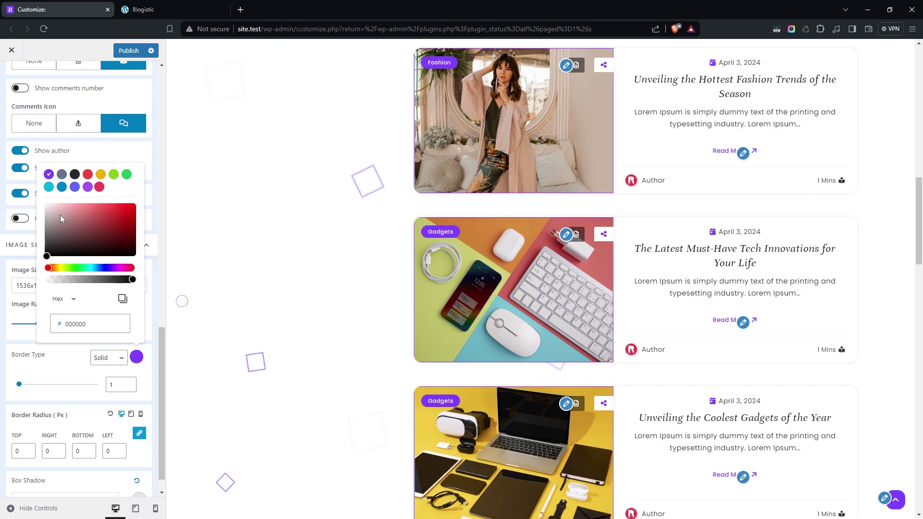
click(129, 383)
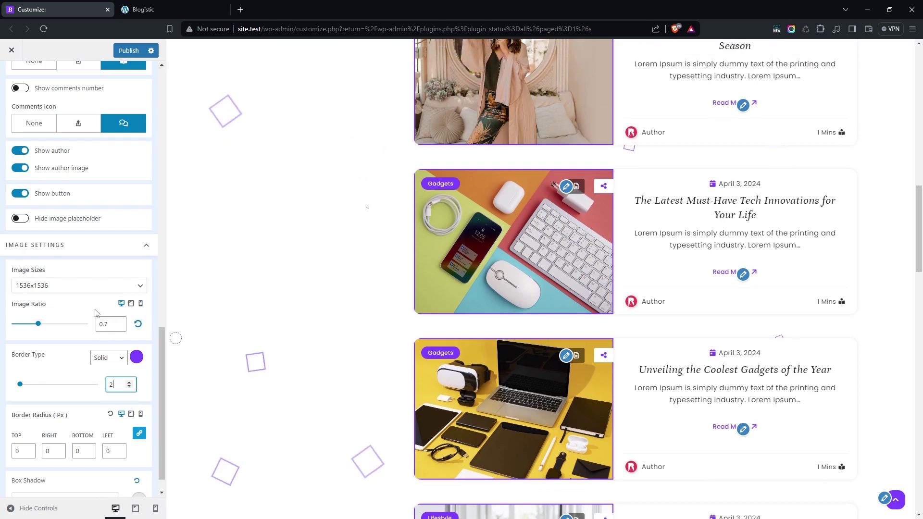
click(109, 358)
click(108, 396)
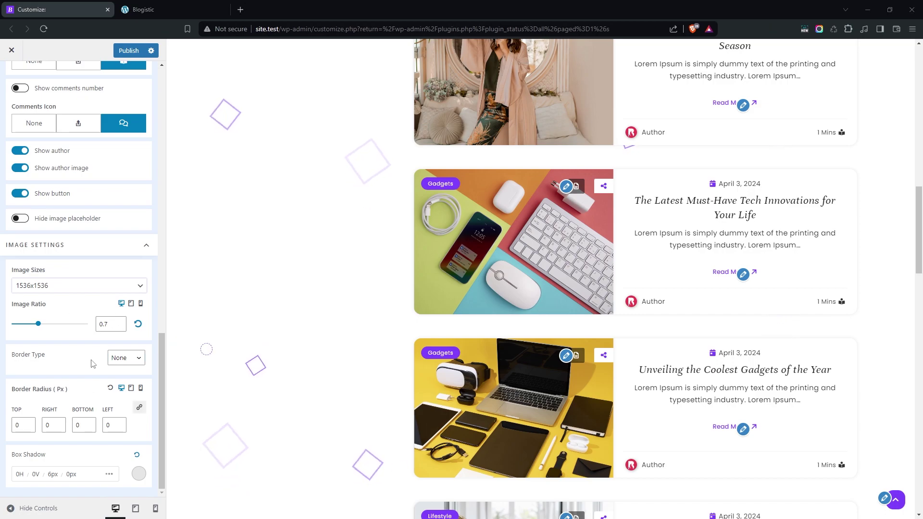
Step: In the archive's design settings, set the inner background color to the light grey F6F6F6
scroll(123, 305, up, 2)
scroll(123, 305, up, 15)
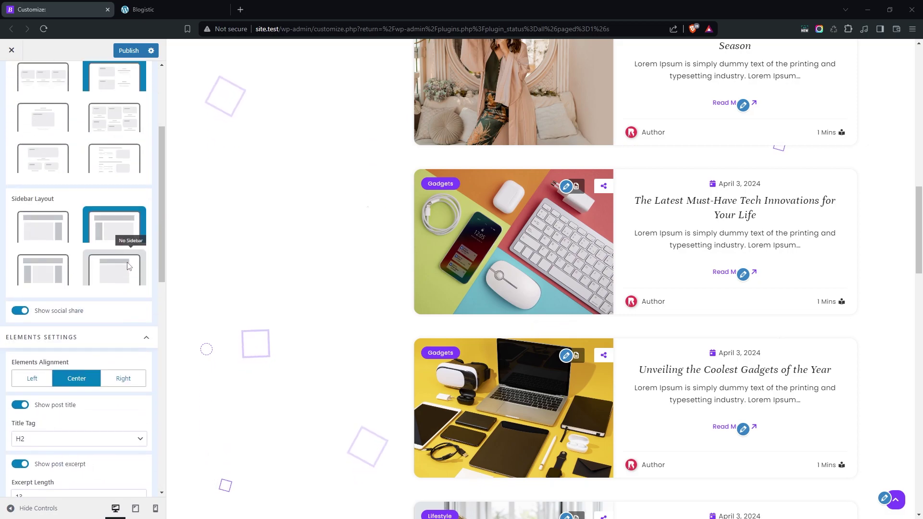
click(126, 120)
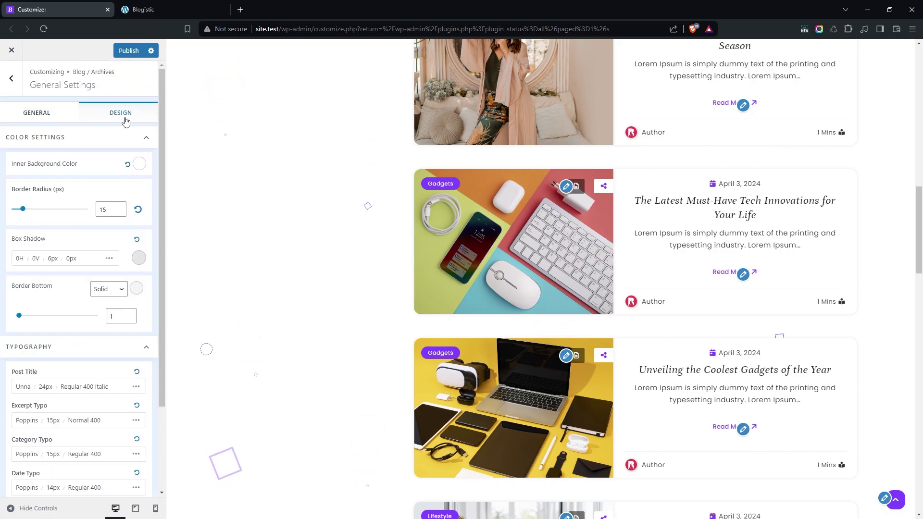
click(138, 165)
click(47, 238)
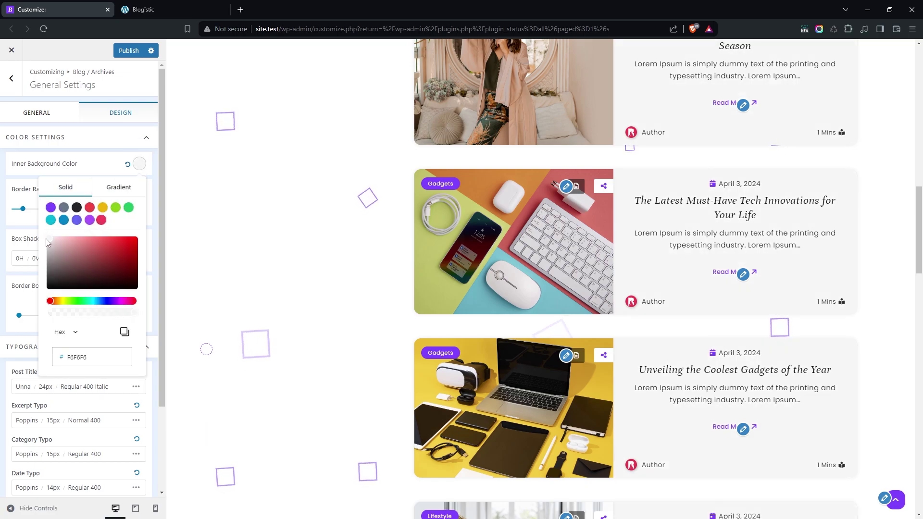
Step: Try a larger border radius of 17 px on the archive posts and return it to 15 px
click(92, 174)
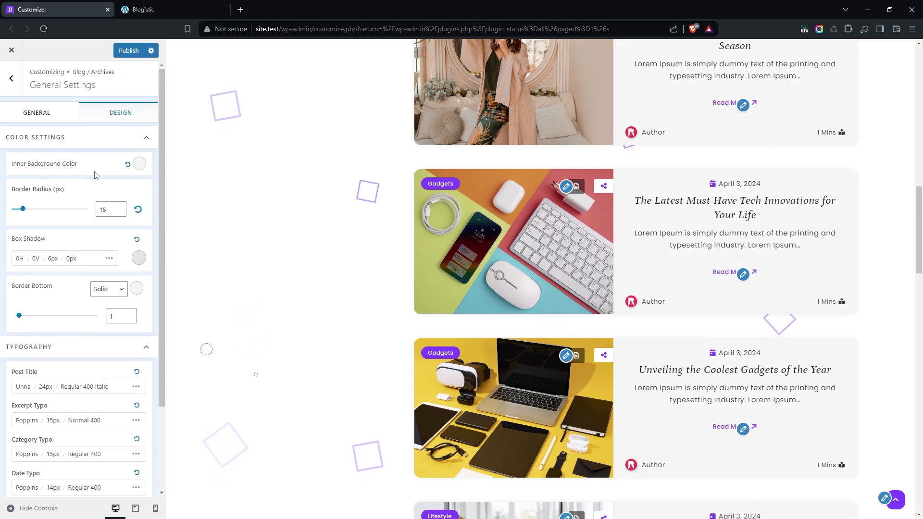
click(120, 207)
click(120, 208)
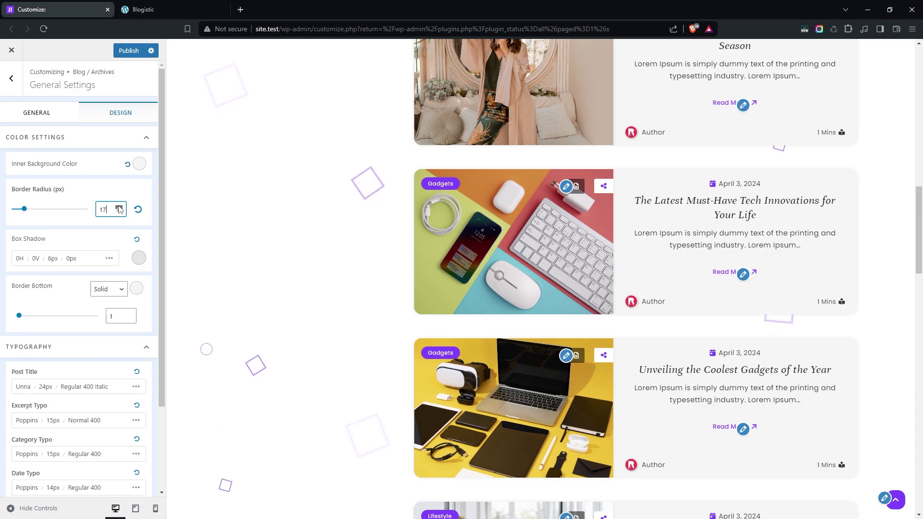
drag(44, 209, 29, 211)
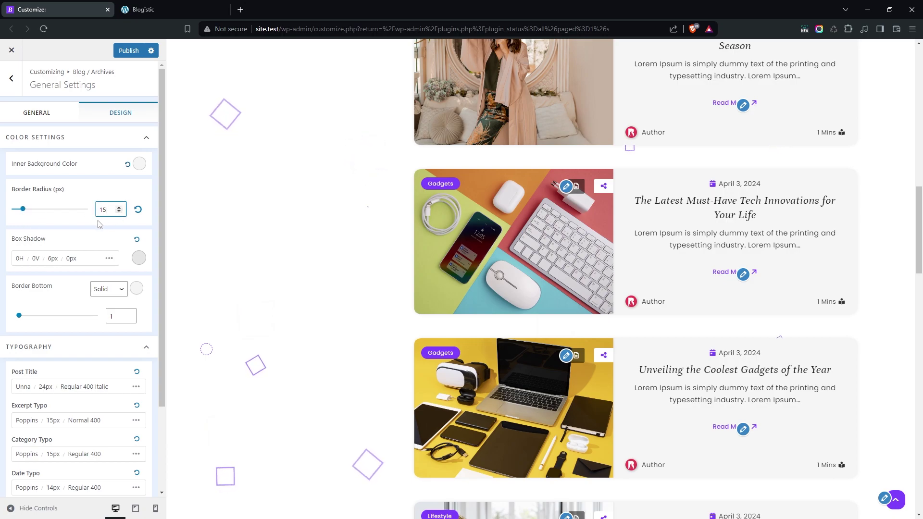
Step: Change the archive posts' box shadow color to a slightly darker, semi-transparent grey
click(31, 262)
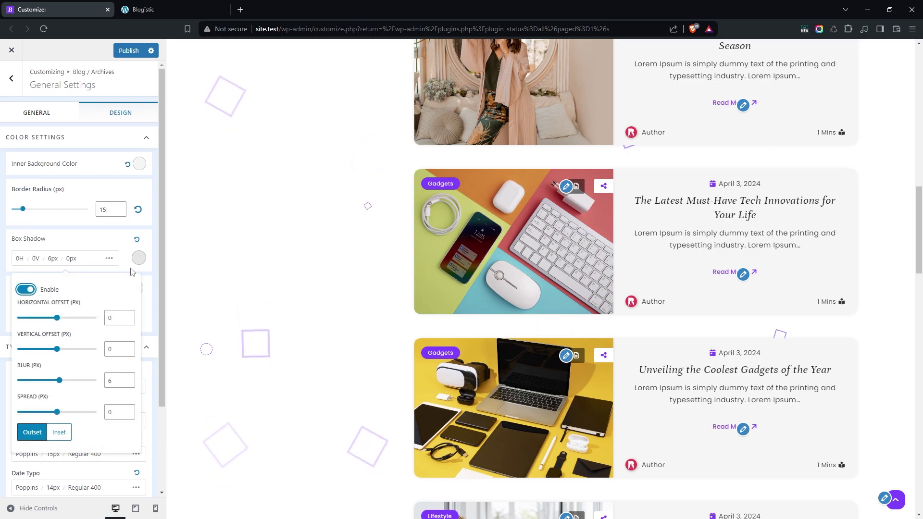
click(138, 260)
click(138, 259)
click(61, 389)
click(83, 328)
drag(82, 328, 29, 368)
click(71, 389)
click(64, 390)
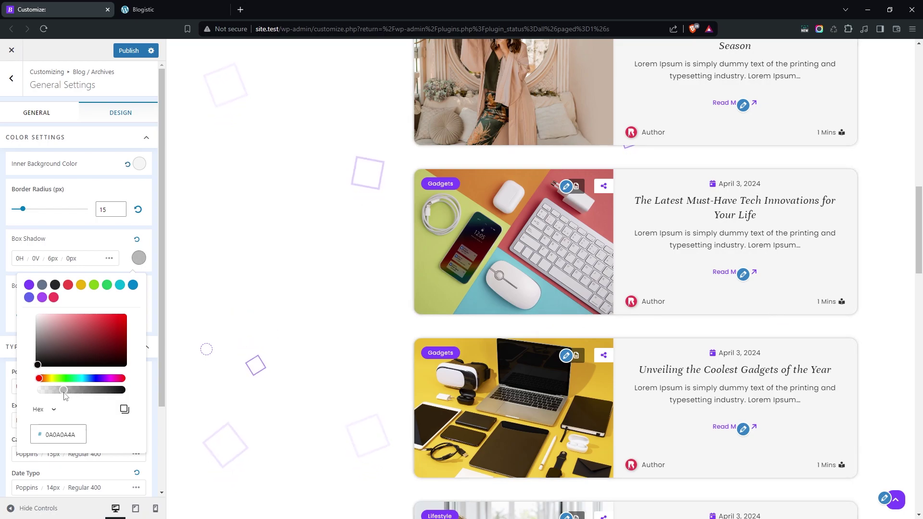
drag(42, 367, 2, 339)
click(3, 315)
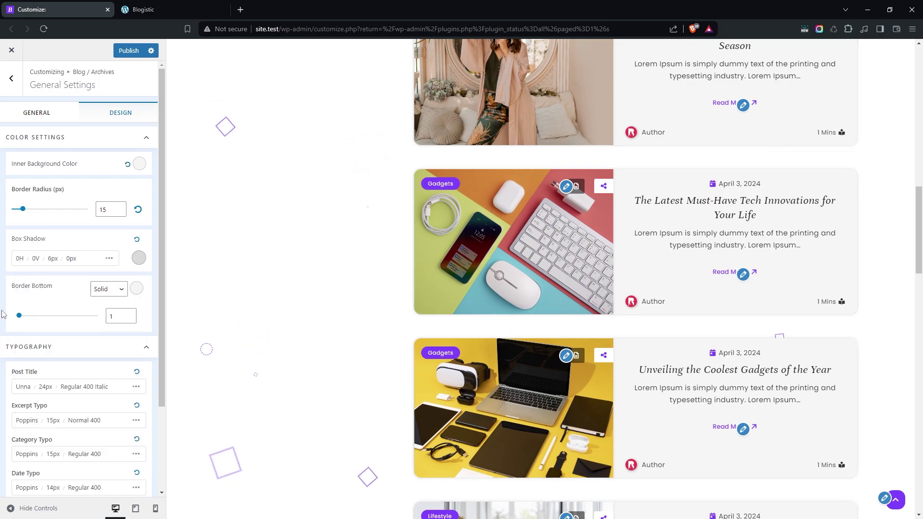
Step: Change the color of the posts' solid bottom border to a slightly darker light grey
click(136, 289)
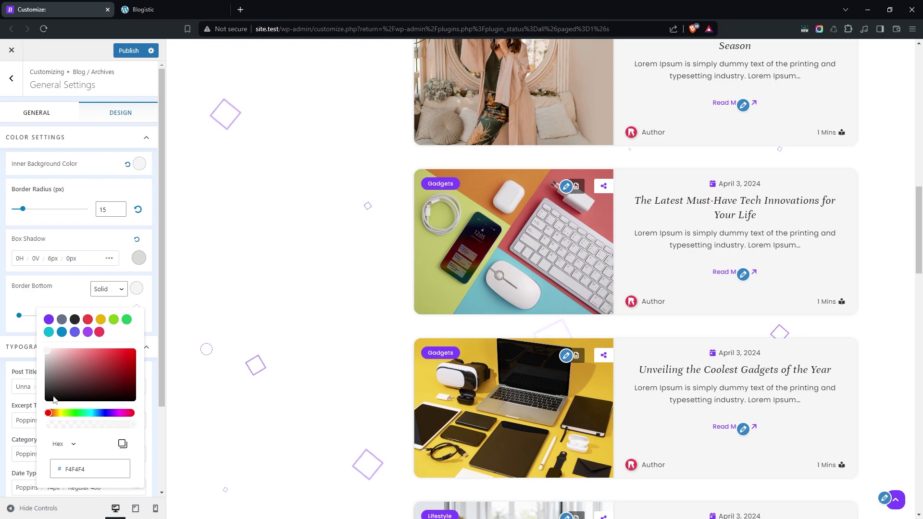
drag(48, 352, 42, 354)
click(8, 301)
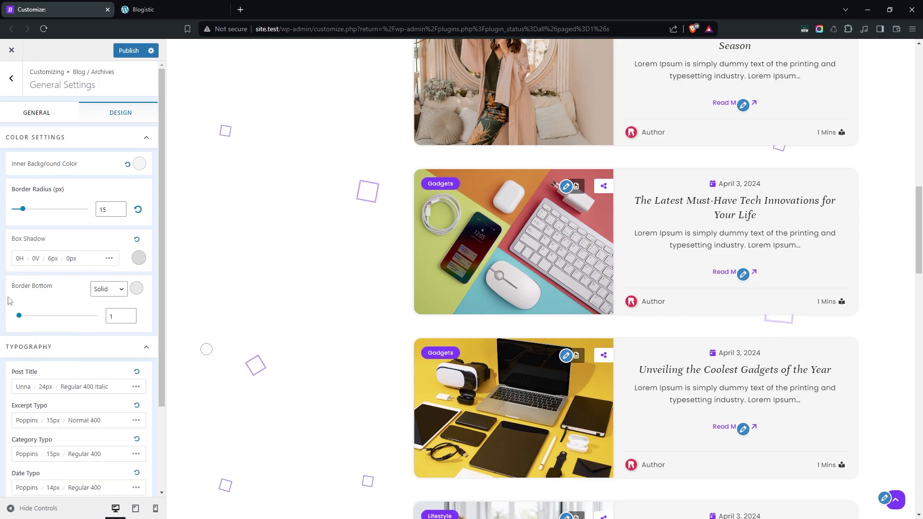
Step: Try a bottom border width of 2 and return it to 1
scroll(51, 286, down, 1)
click(129, 265)
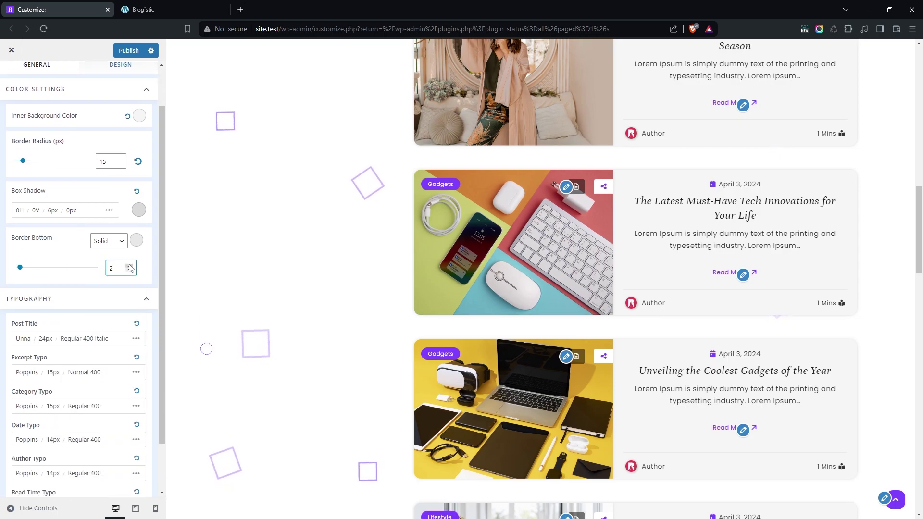
click(129, 271)
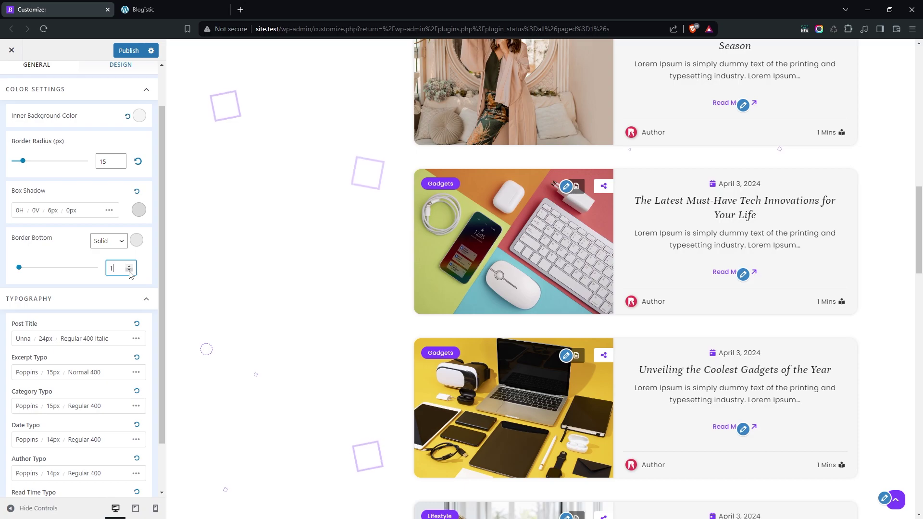
click(13, 286)
Step: In the archive typography settings, set the post title's font family to Lora
scroll(13, 242, down, 1)
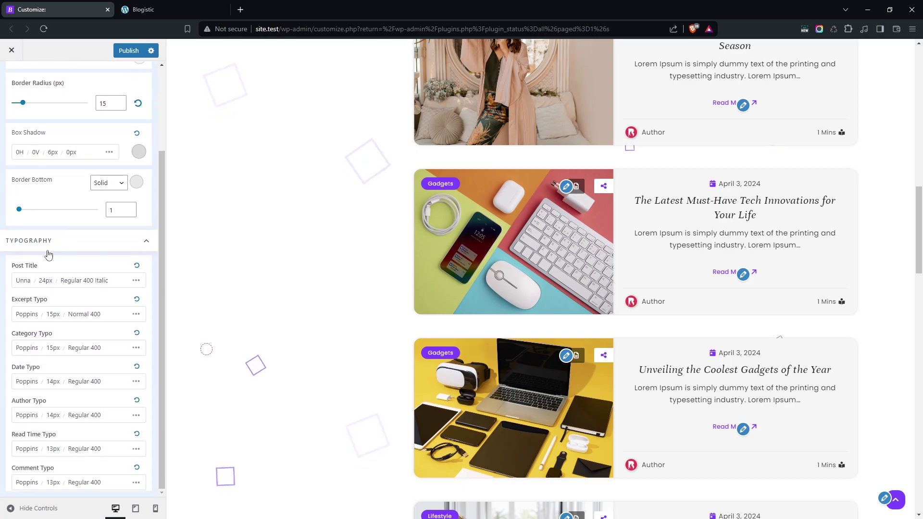
click(29, 281)
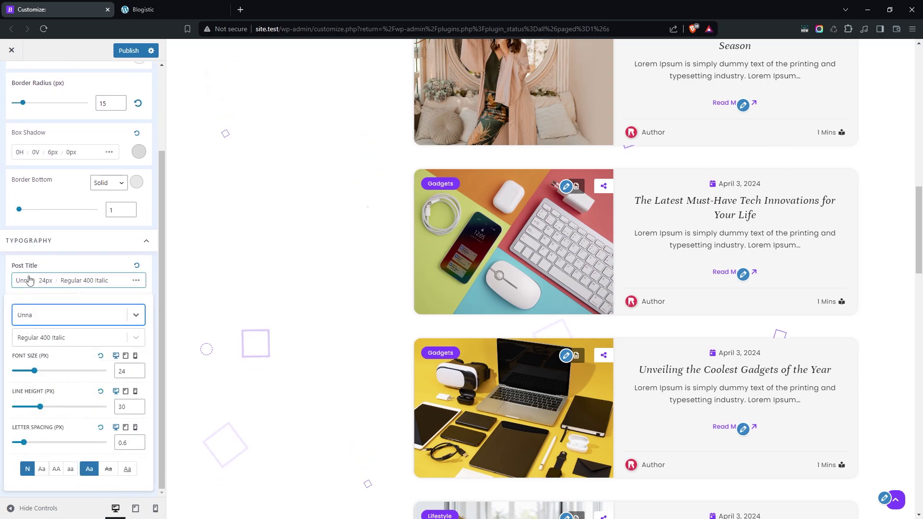
text(lora)
key(Down)
key(Down)
key(Return)
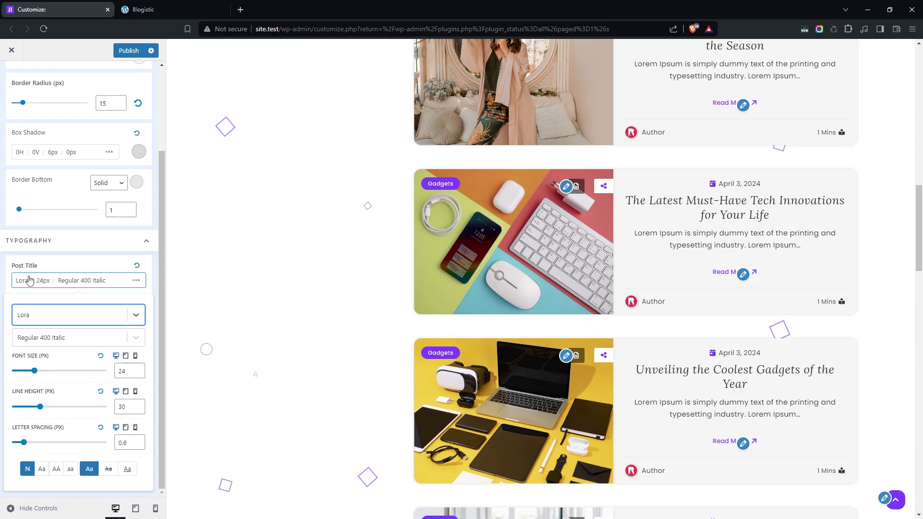
scroll(288, 294, up, 1)
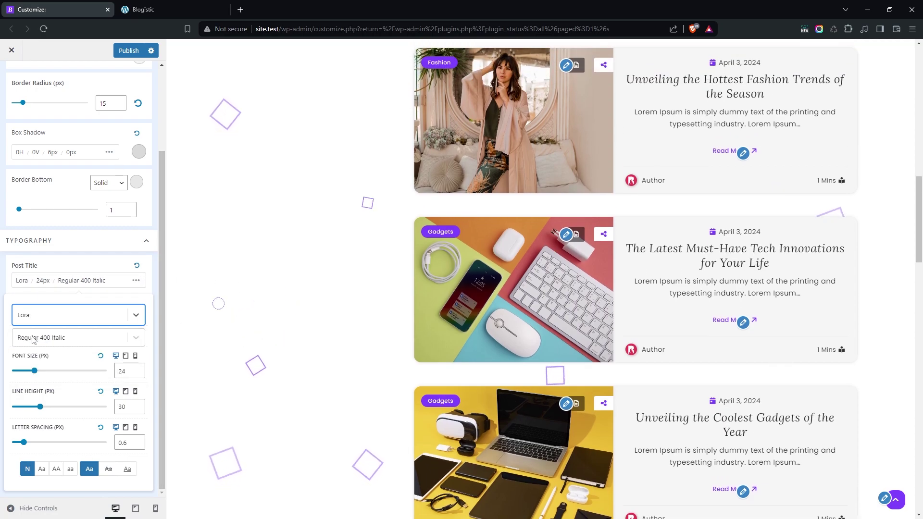
Step: Set the post title to Medium 500 Italic with a 21 px font size and slightly increase its line height
click(56, 344)
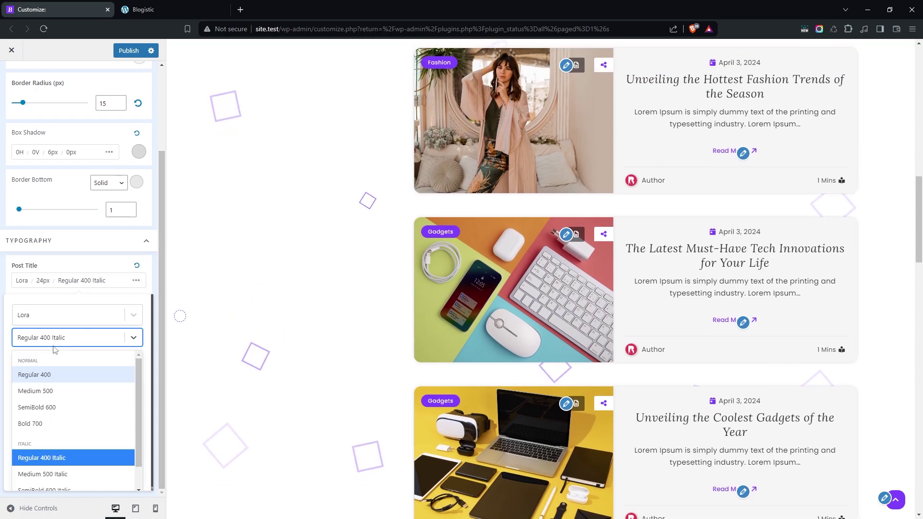
click(69, 474)
click(138, 373)
click(138, 374)
click(138, 374)
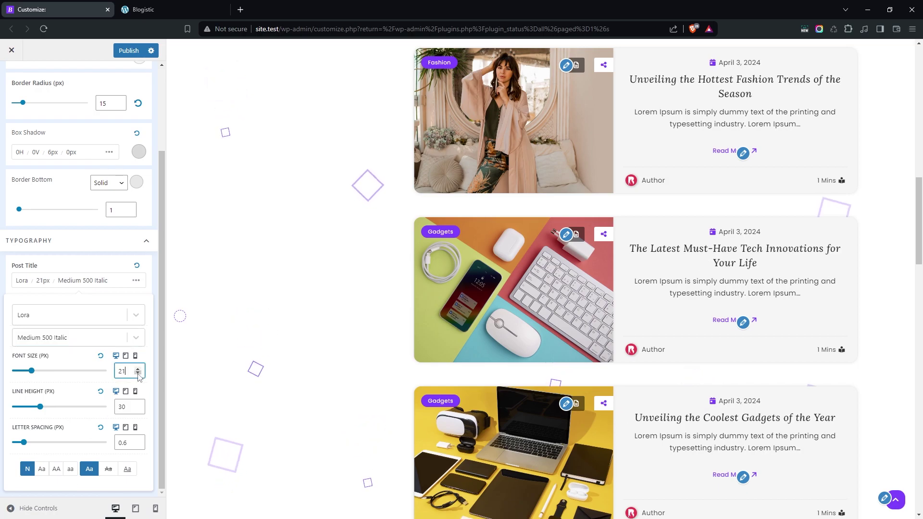
click(138, 405)
click(96, 260)
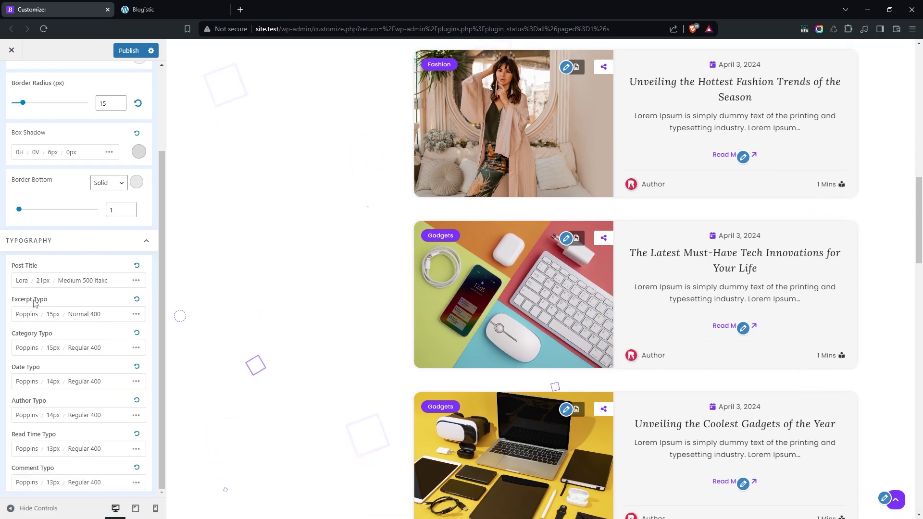
Step: Set the excerpt typography to Open Sans, Medium 500, with a 14 px font size
click(36, 316)
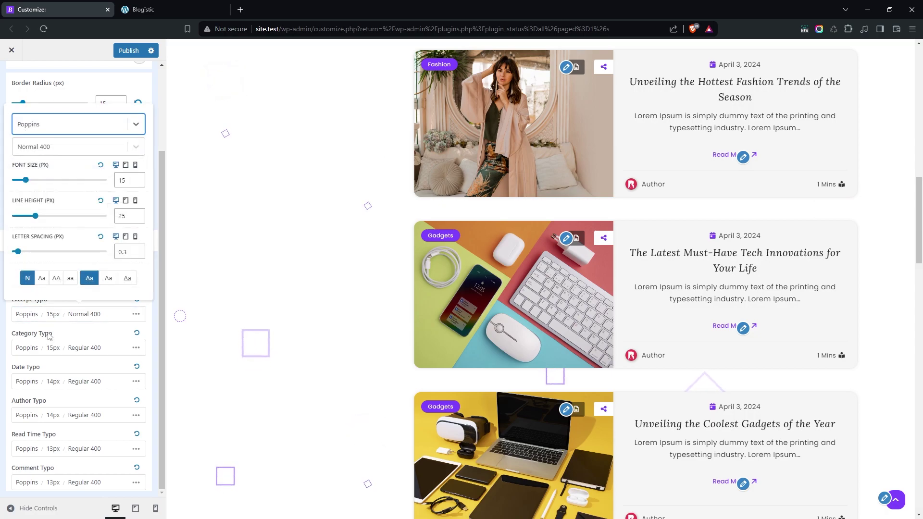
text(open)
key(Return)
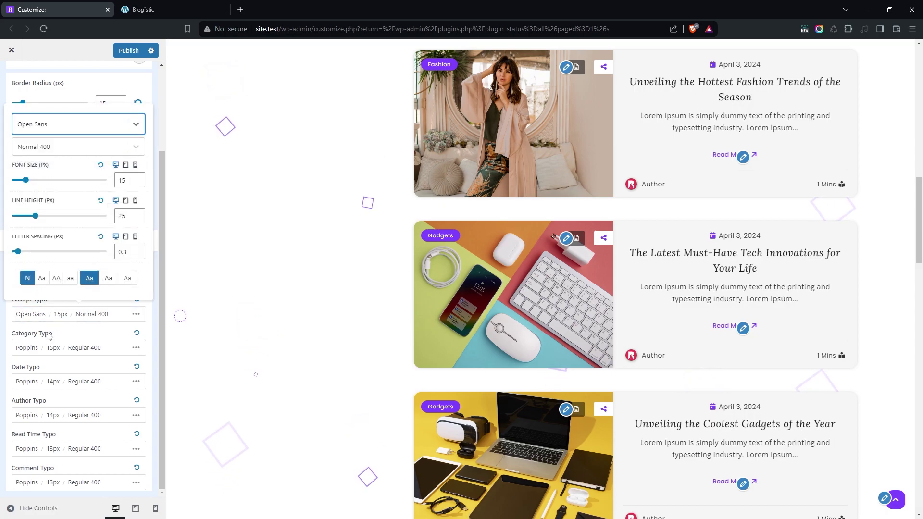
click(51, 147)
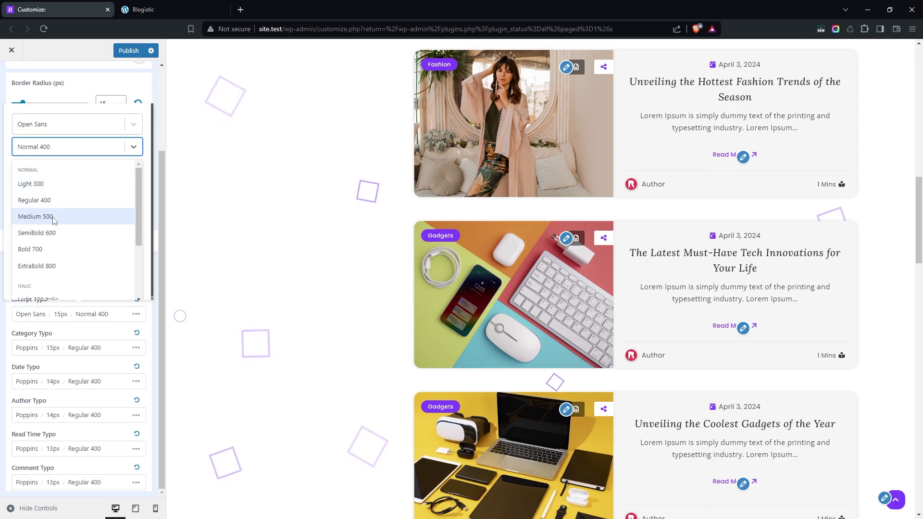
click(53, 217)
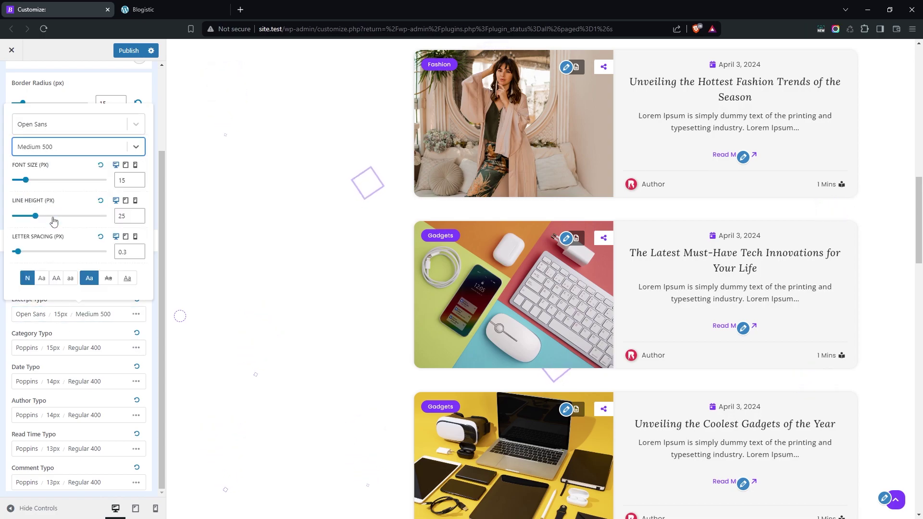
click(138, 183)
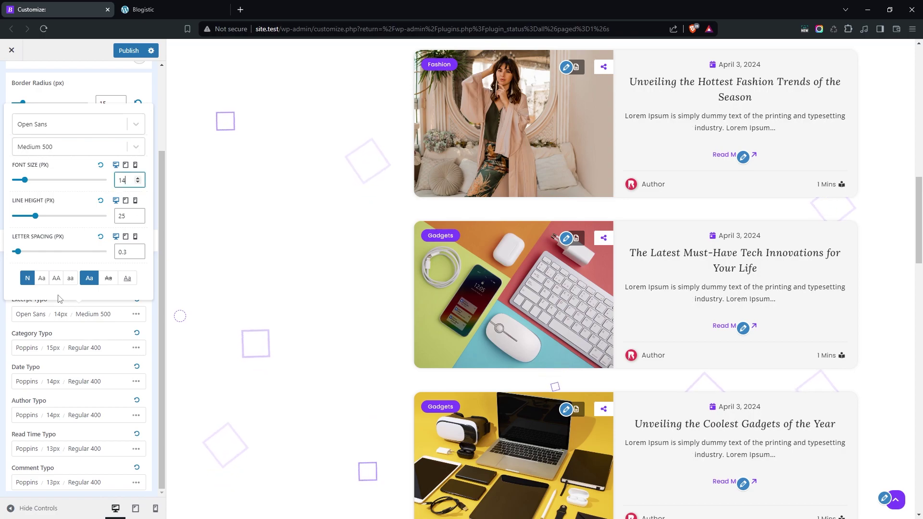
click(6, 313)
click(5, 313)
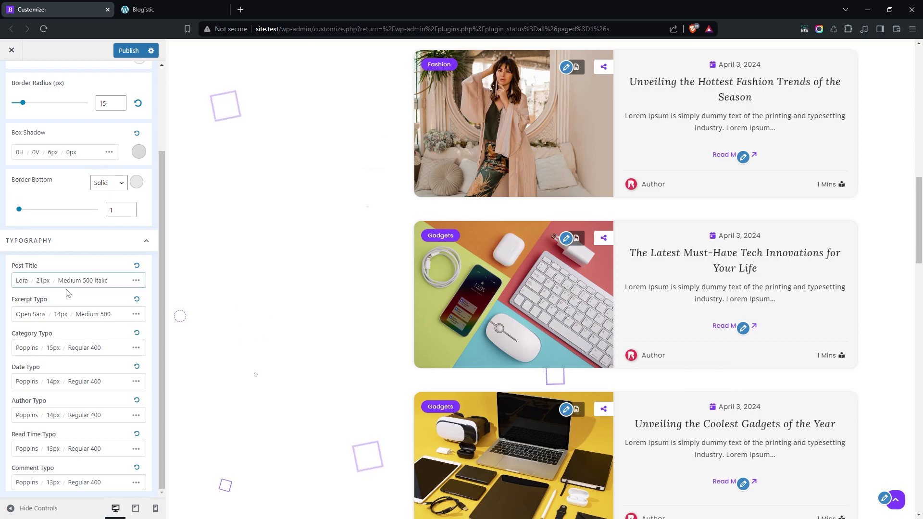
Step: Set the category typography to the Open Sans font with uppercase text
click(41, 351)
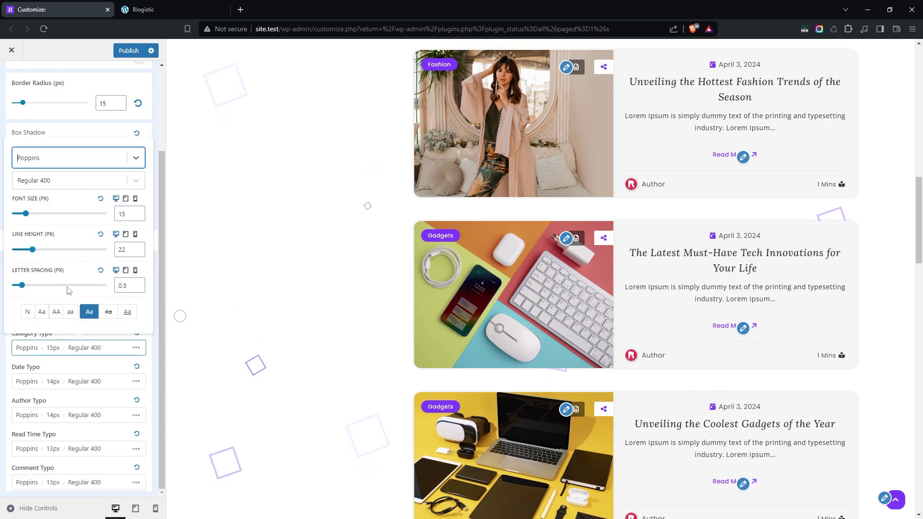
text(open)
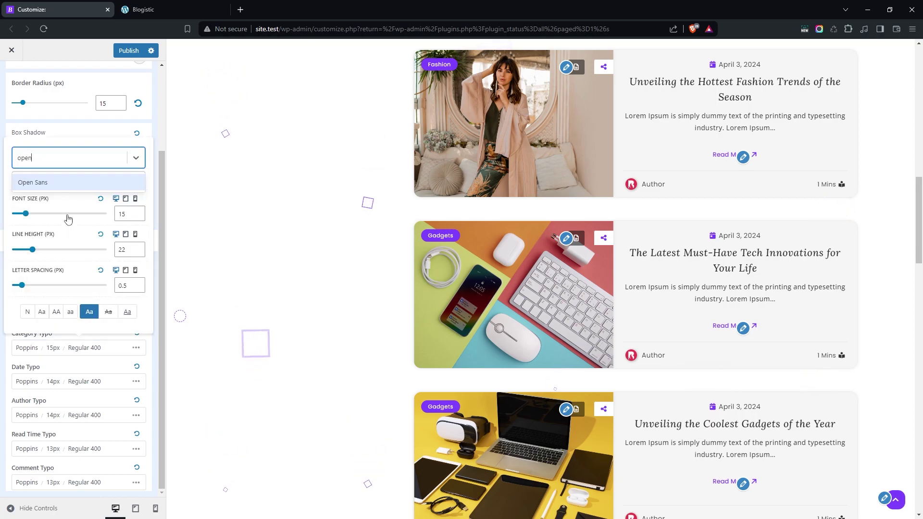
key(Return)
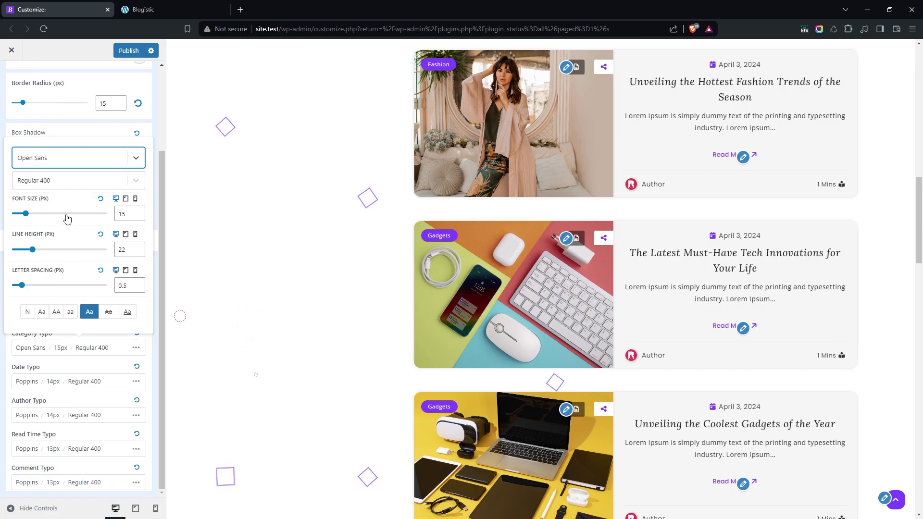
click(56, 313)
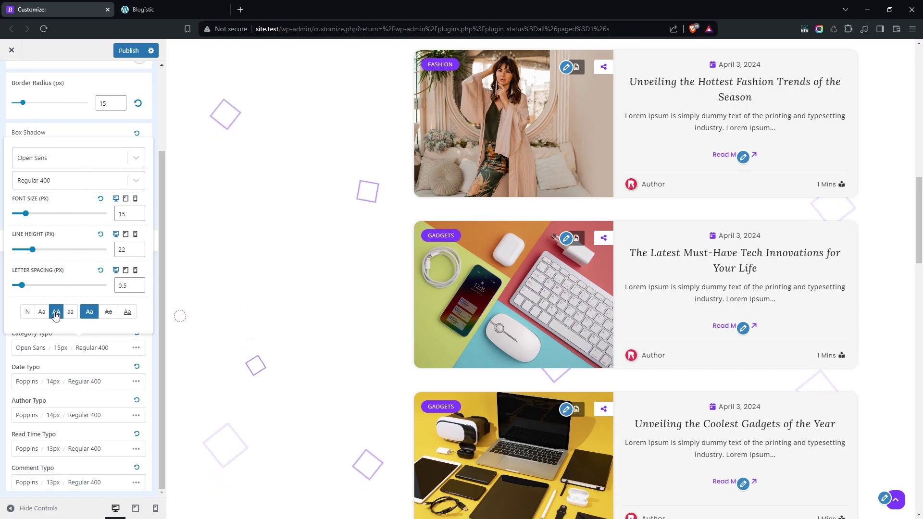
Step: Set the category text's letter spacing to 0.9 px and its weight to SemiBold 600
click(53, 186)
click(39, 249)
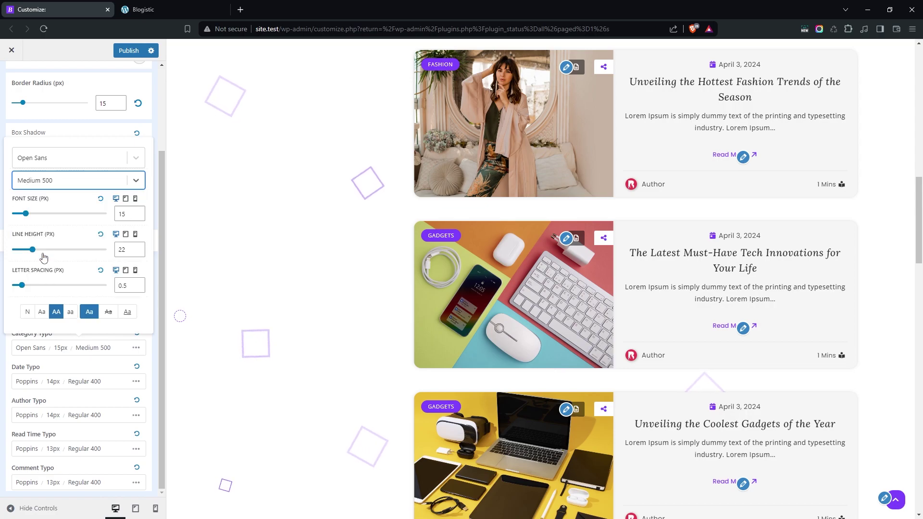
click(139, 285)
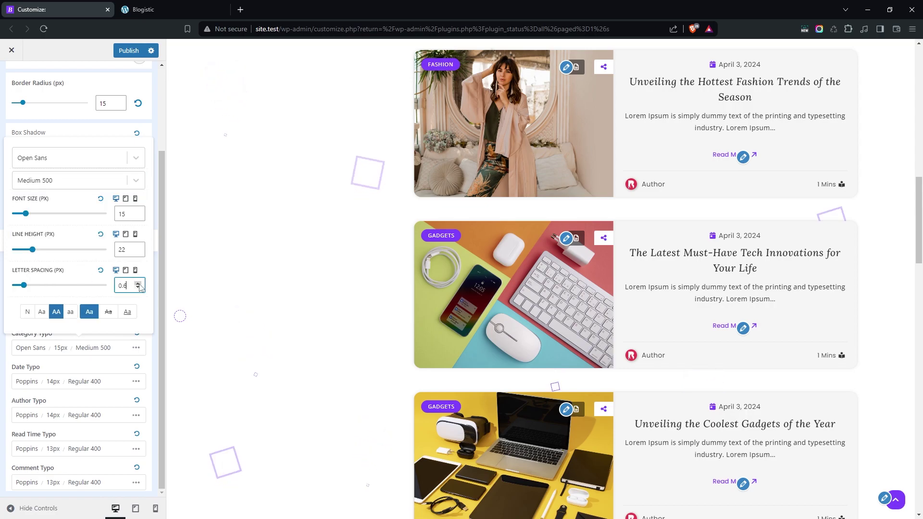
click(48, 176)
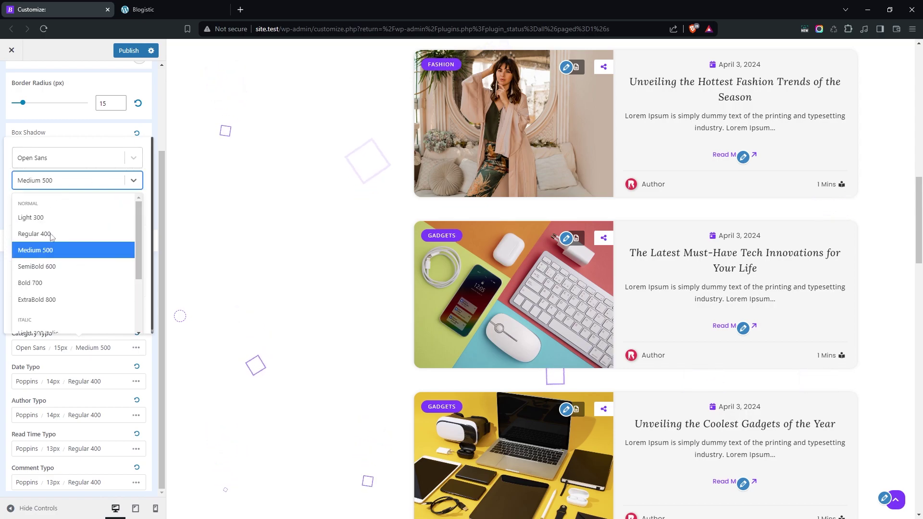
click(52, 270)
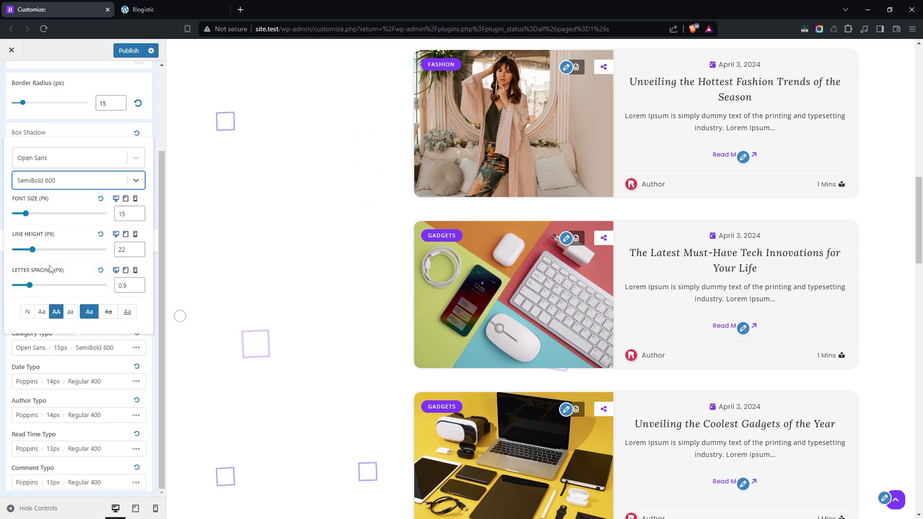
click(9, 337)
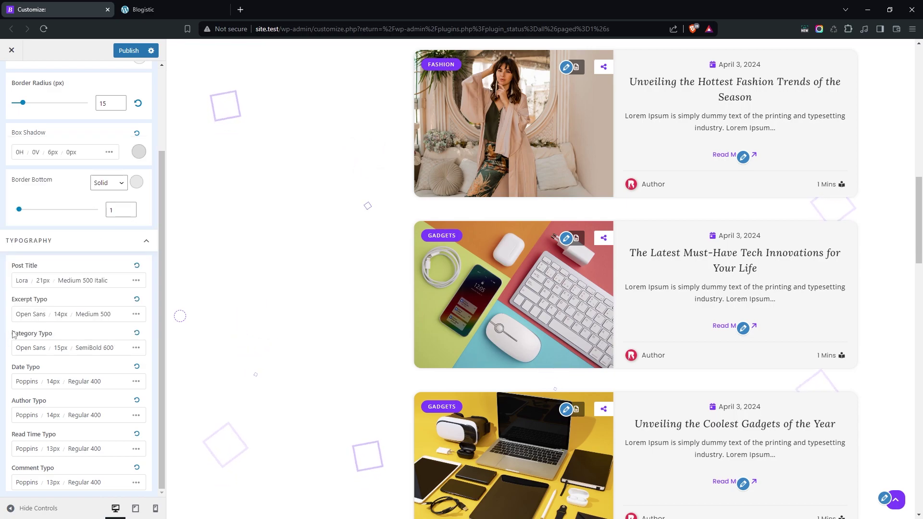
Step: Set the author typography's font family to Open Sans
click(38, 414)
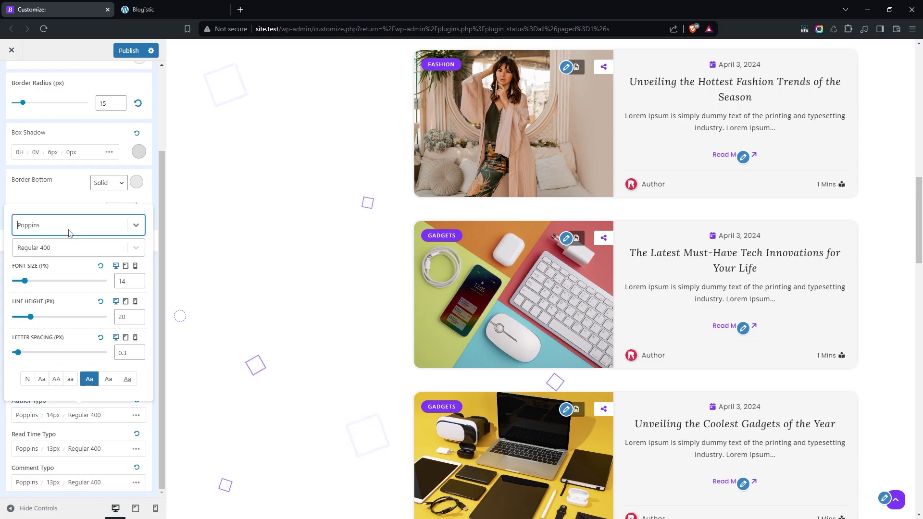
click(67, 231)
text(open)
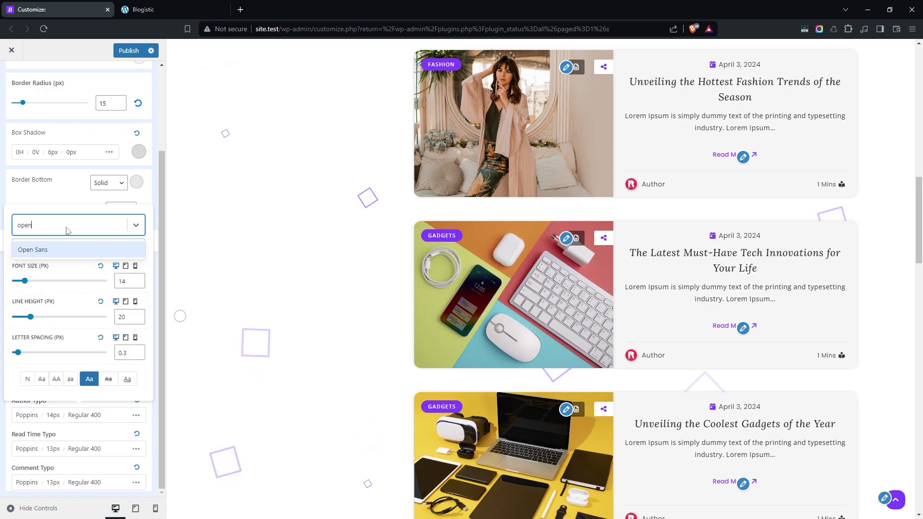
click(71, 249)
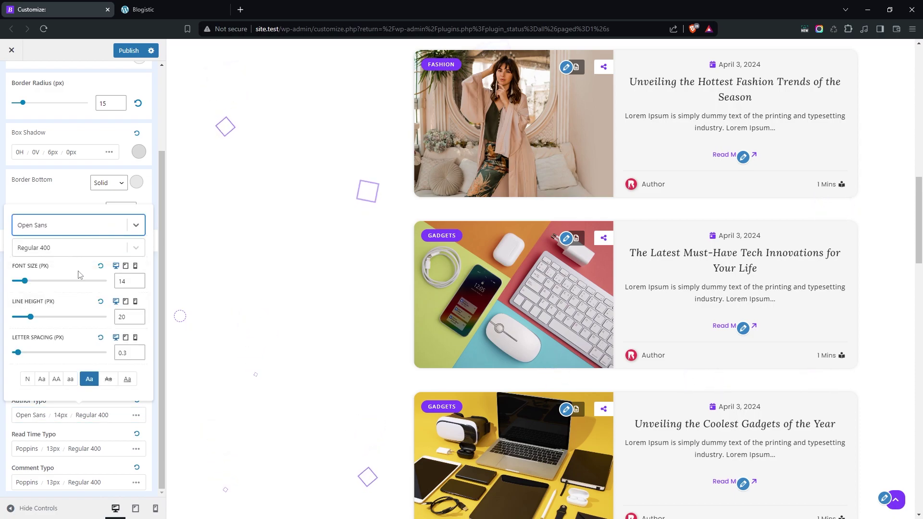
Step: Set the author typography's font size to 14 px and its weight to Medium 500
click(138, 280)
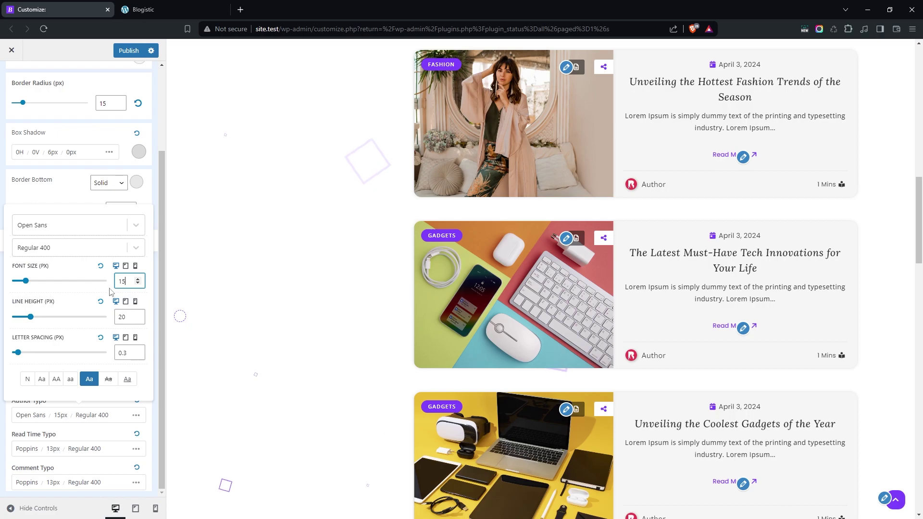
click(138, 284)
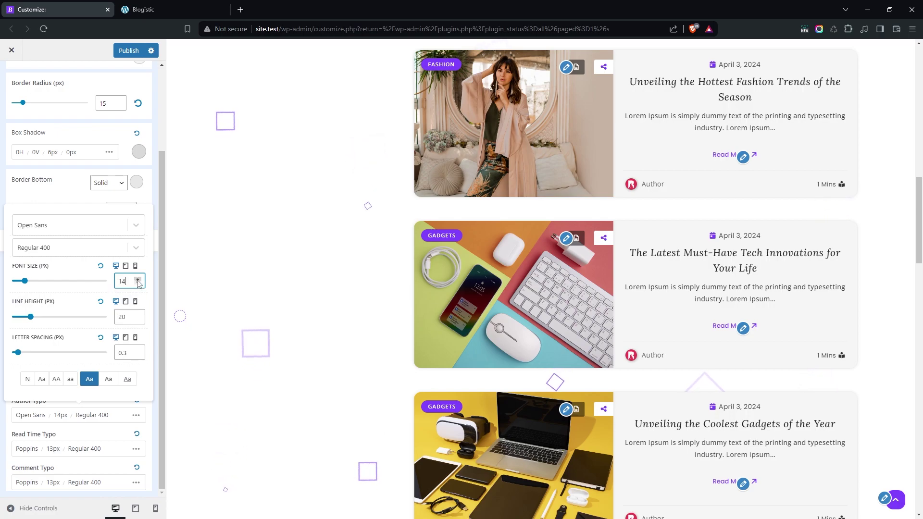
click(49, 255)
click(45, 317)
click(2, 419)
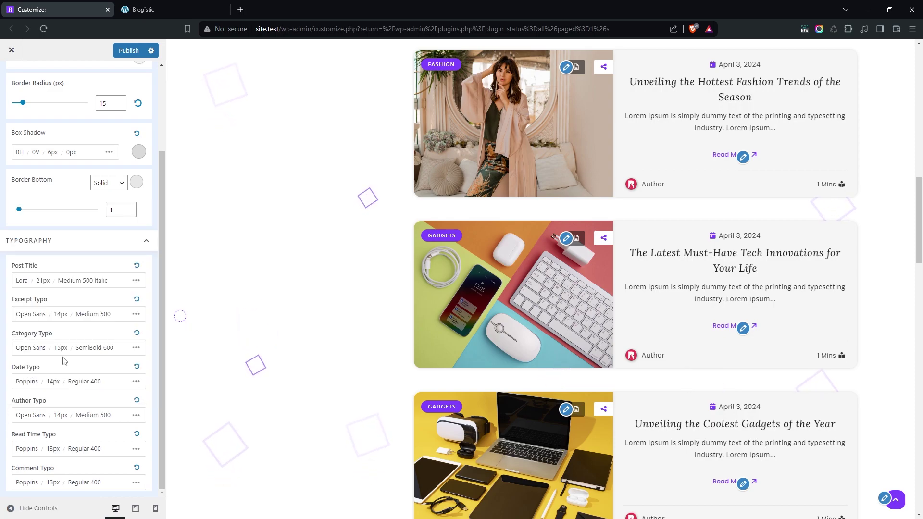
Step: Set the read time typography to Open Sans, Medium 500, with a 14 px font size
click(43, 449)
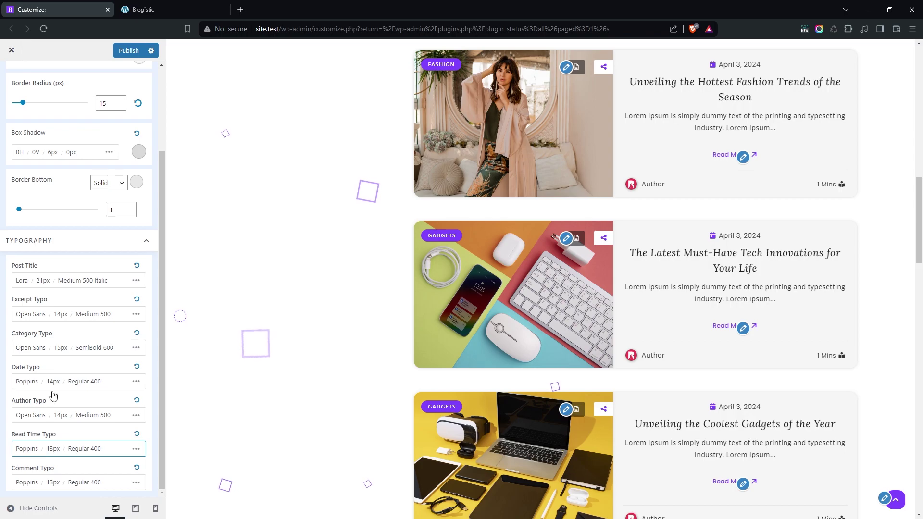
click(58, 268)
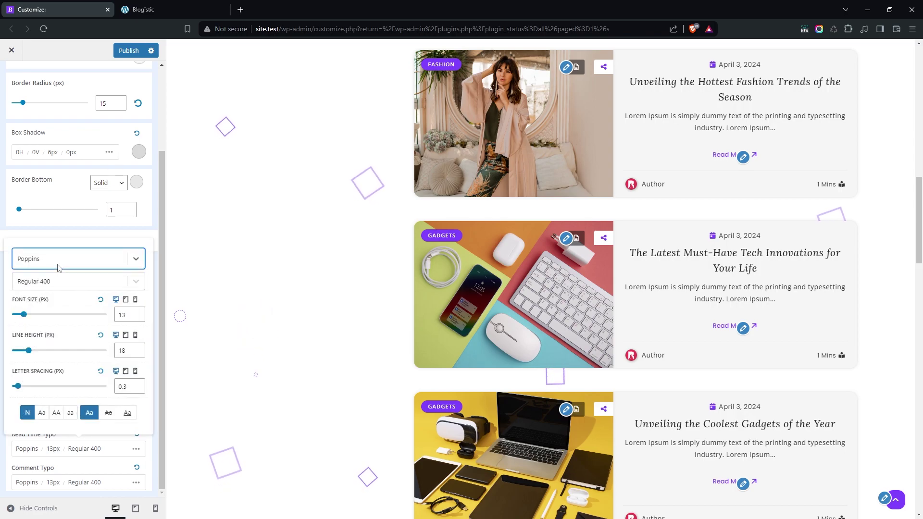
text(open)
key(Return)
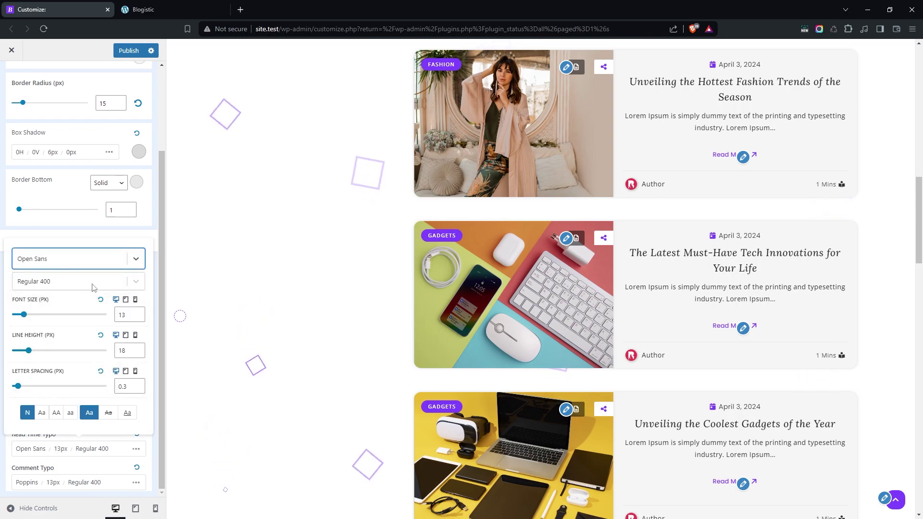
click(126, 314)
key(Up)
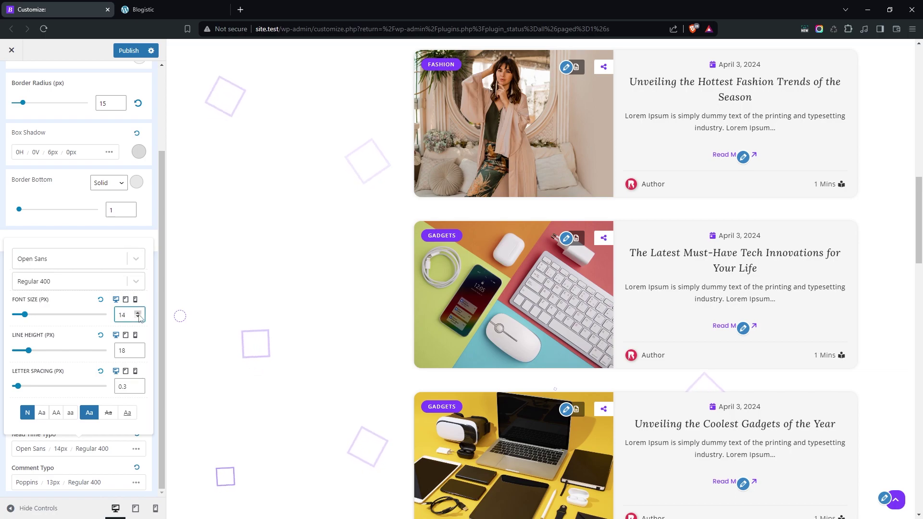
click(72, 281)
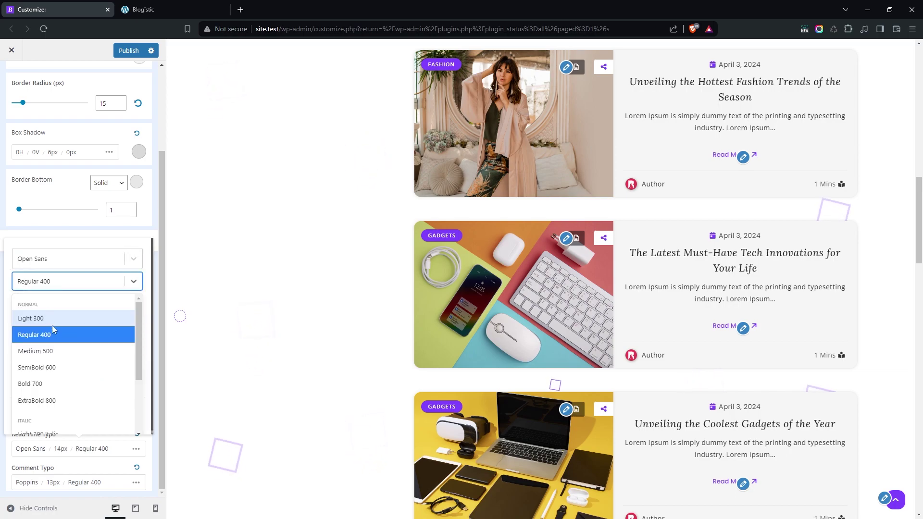
click(56, 351)
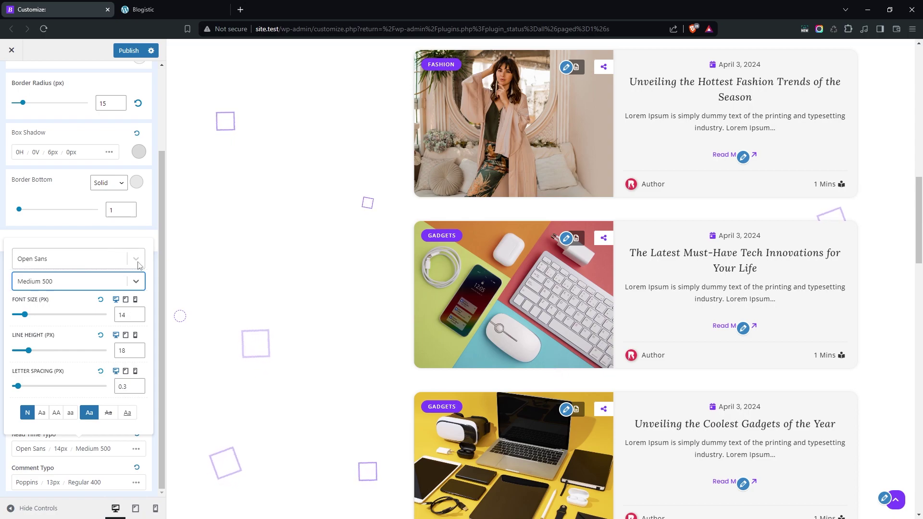
click(239, 304)
Step: Leave the blog archive's general settings for the main customizer options and publish the changes
scroll(293, 297, down, 3)
scroll(295, 300, up, 7)
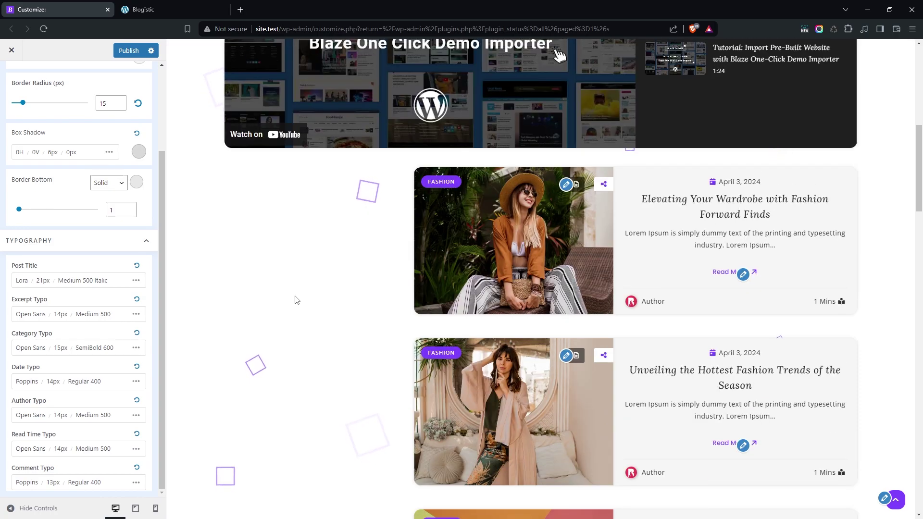
scroll(127, 245, up, 3)
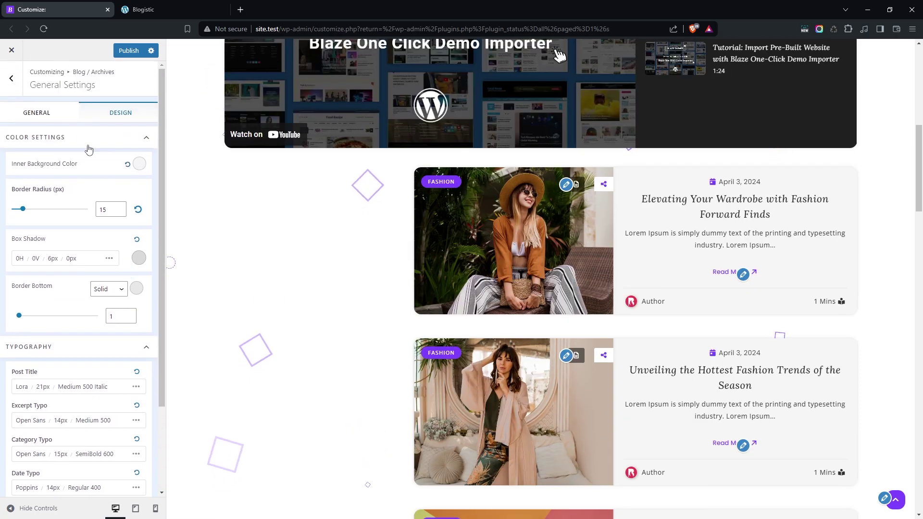
click(11, 79)
click(11, 79)
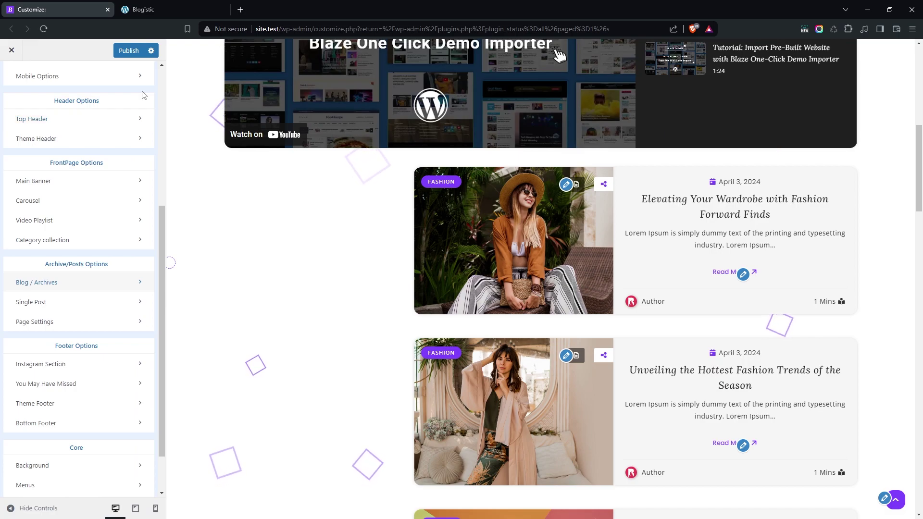
Step: Open the Left Sidebar widget area for editing
scroll(89, 315, down, 1)
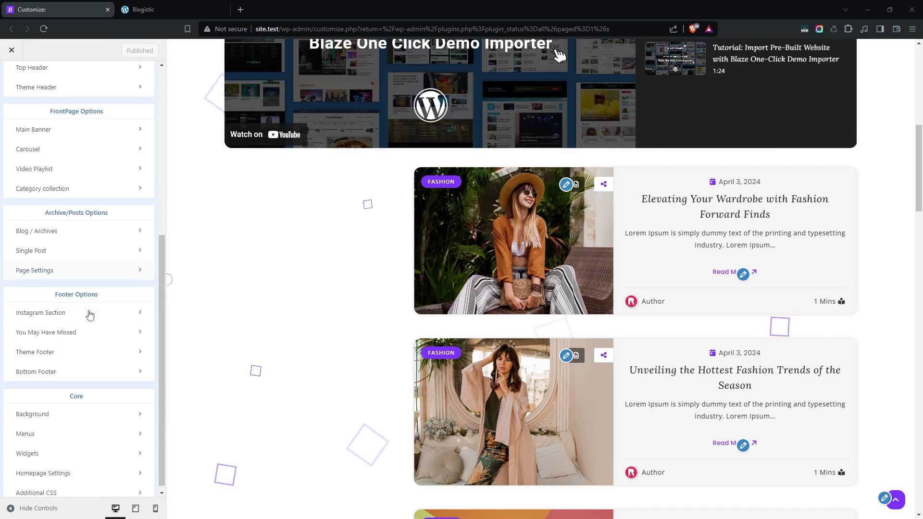
click(49, 454)
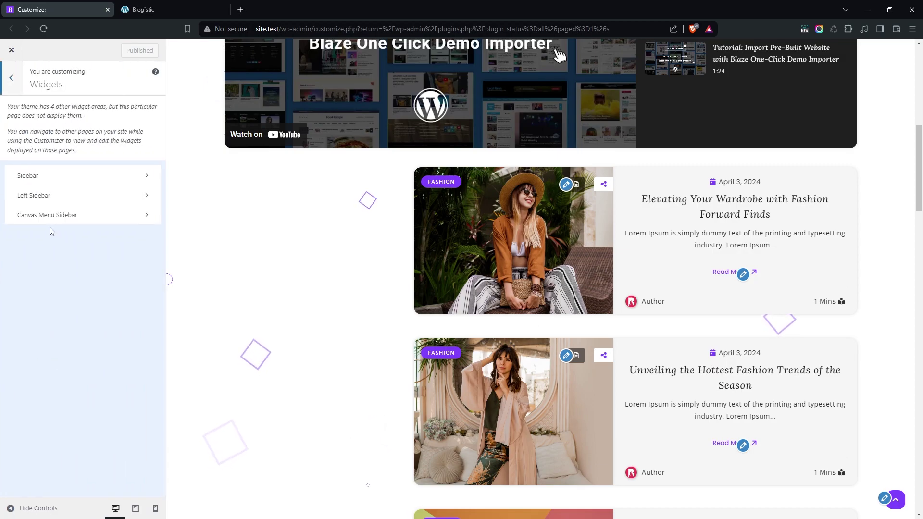
click(53, 193)
Step: Add the Blogistic: Category Collection widget to the empty left sidebar
click(76, 179)
click(91, 333)
scroll(232, 304, down, 3)
scroll(235, 301, down, 10)
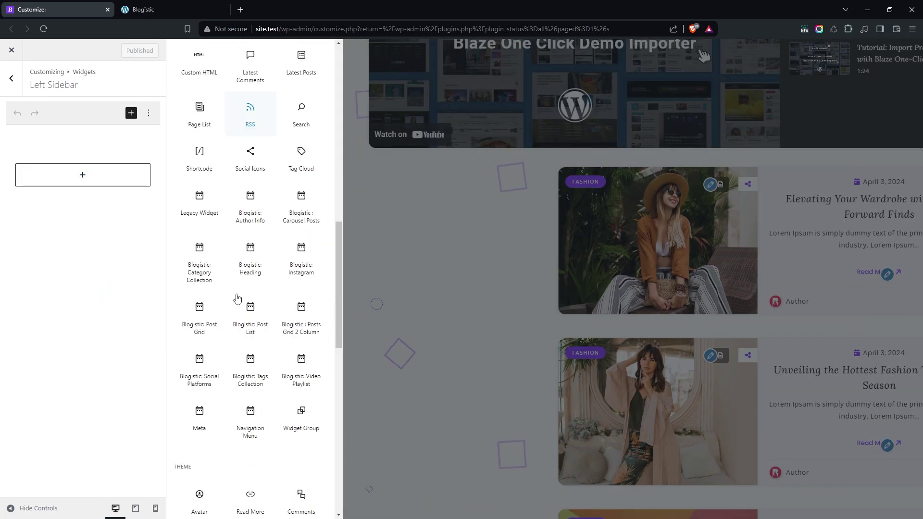
scroll(242, 303, up, 2)
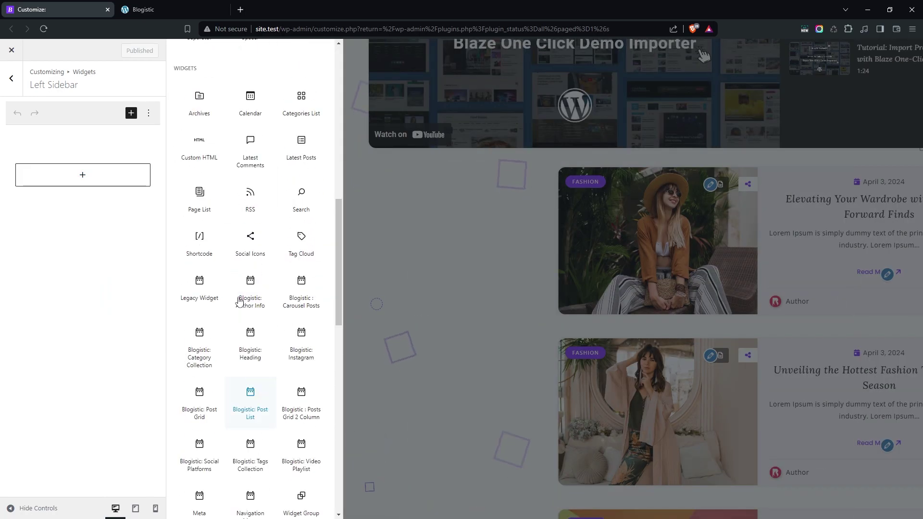
click(183, 328)
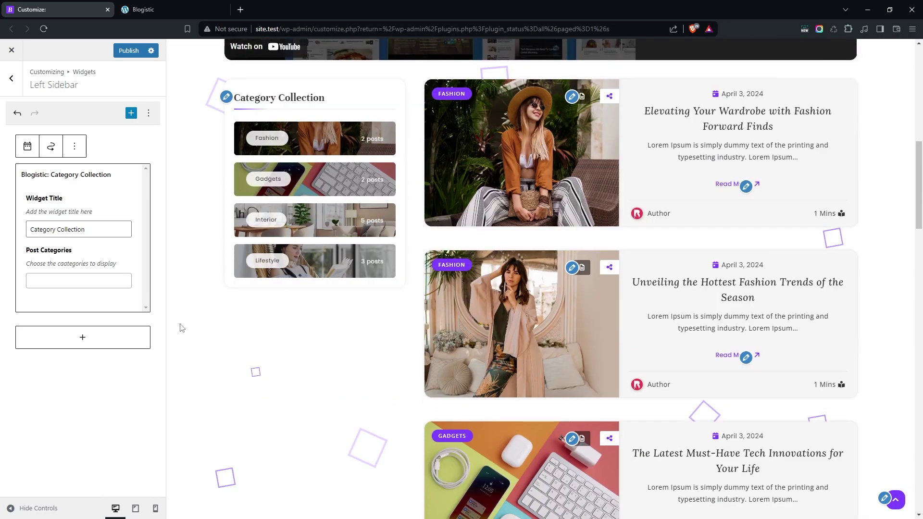
Step: Add the Blogistic: Post Grid widget below the Category Collection widget in the left sidebar
click(96, 345)
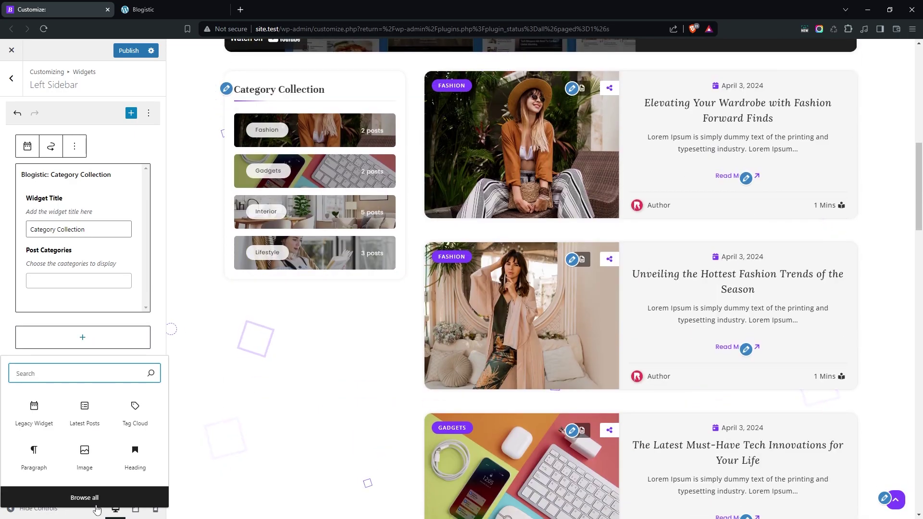
click(84, 497)
scroll(254, 319, down, 10)
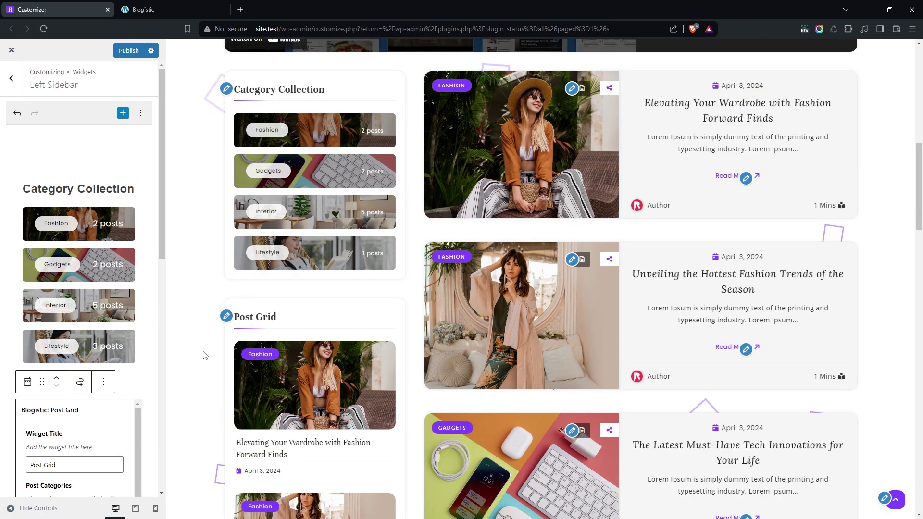
Step: Examine the Post Grid widget in the page preview and the left sidebar's widget list
scroll(203, 355, down, 10)
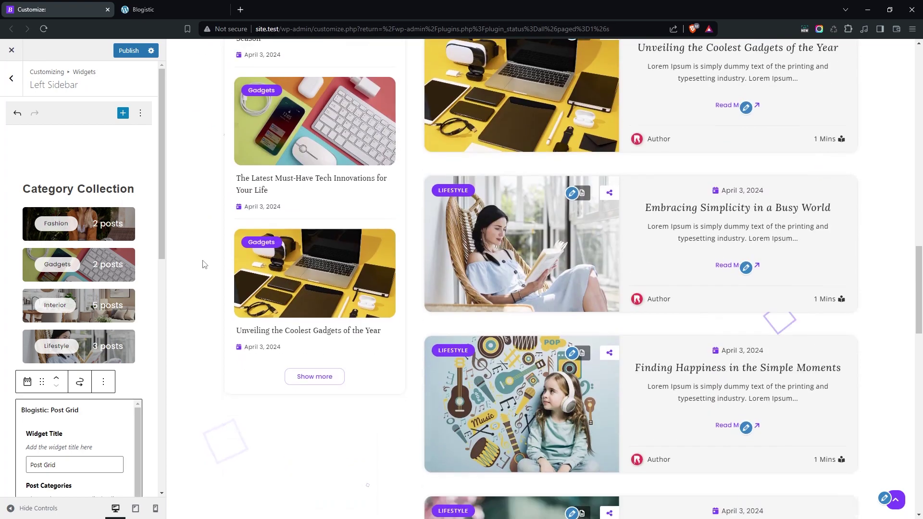
click(312, 377)
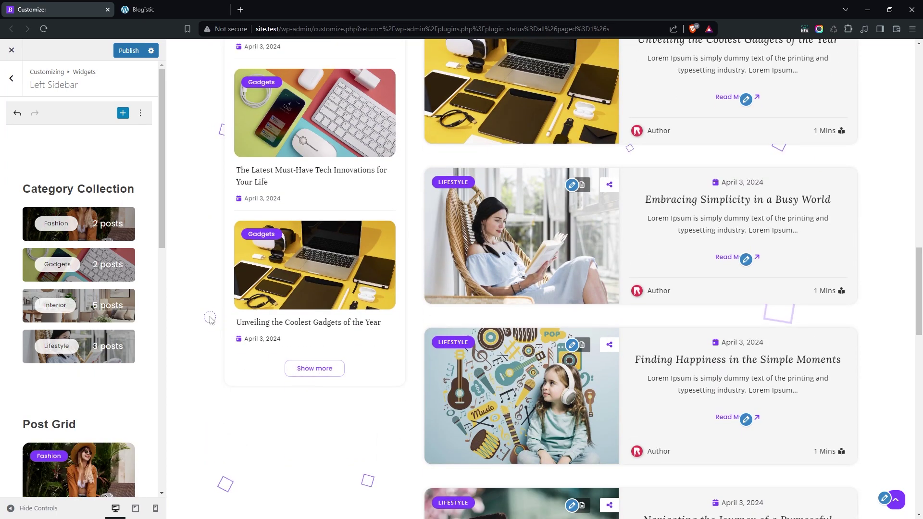
scroll(210, 319, down, 3)
scroll(126, 295, down, 10)
scroll(127, 295, up, 4)
scroll(197, 114, up, 1)
scroll(197, 115, down, 3)
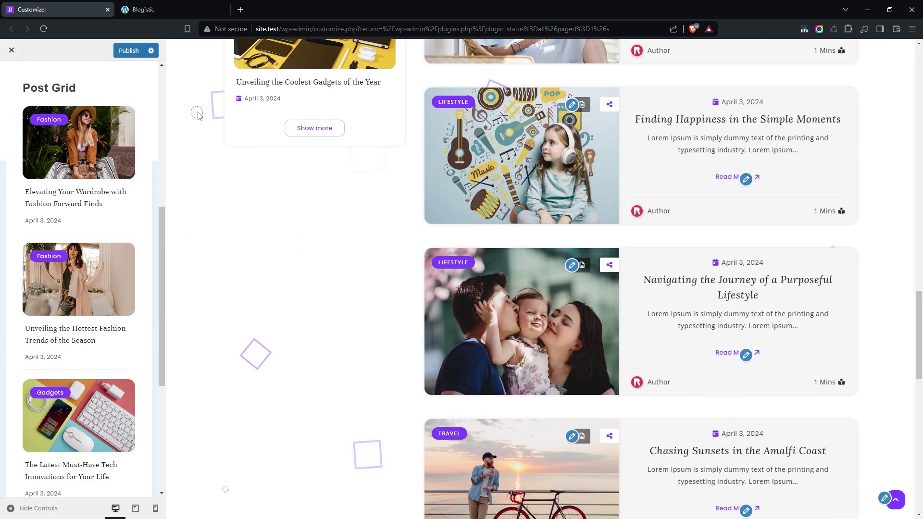